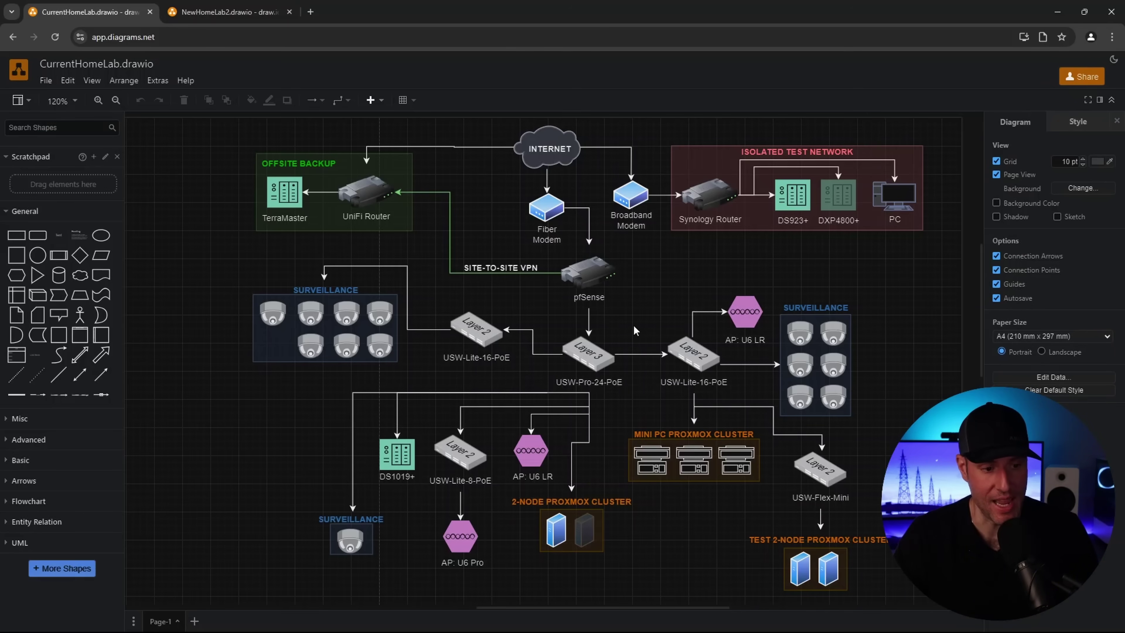
Step: Examine the devices below the USW-Pro-24-PoE: the 2-node Proxmox cluster, access points, USW-Lite-8-PoE switch, DS1019+ and single surveillance camera
scroll(633, 324, "up", 3)
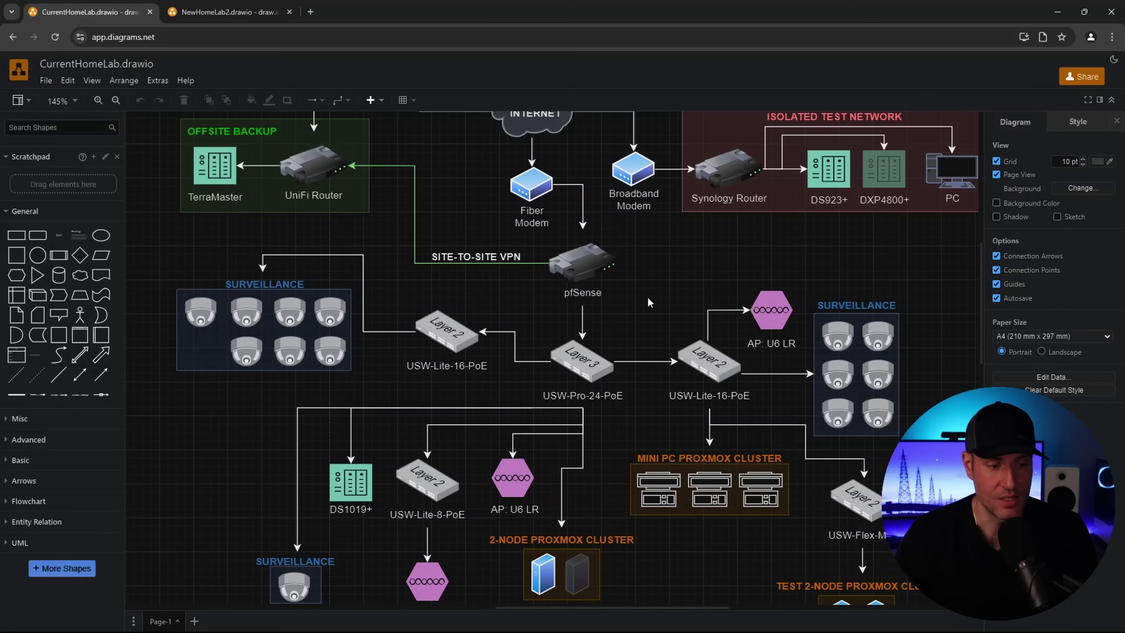
scroll(648, 302, "down", 1)
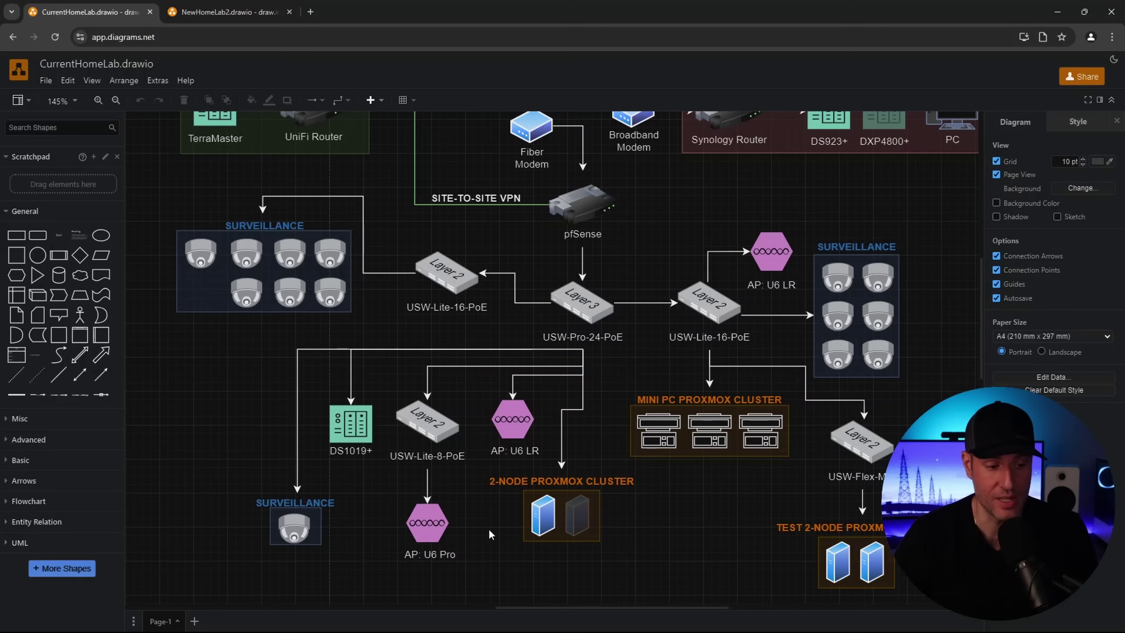
left_click(577, 515)
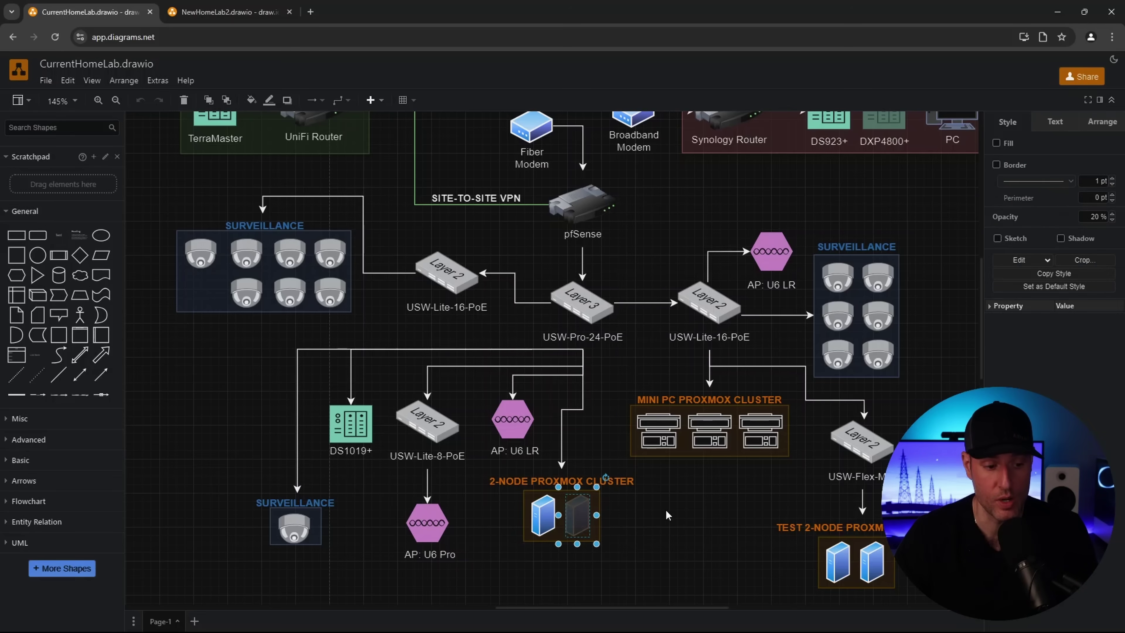
left_click(667, 508)
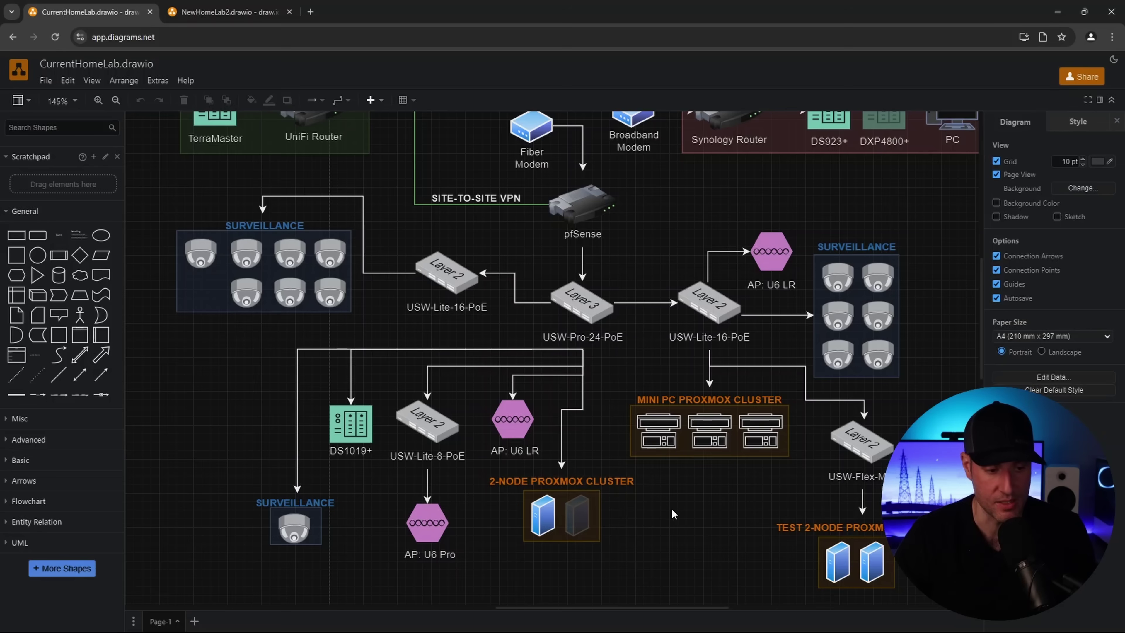
left_click(512, 419)
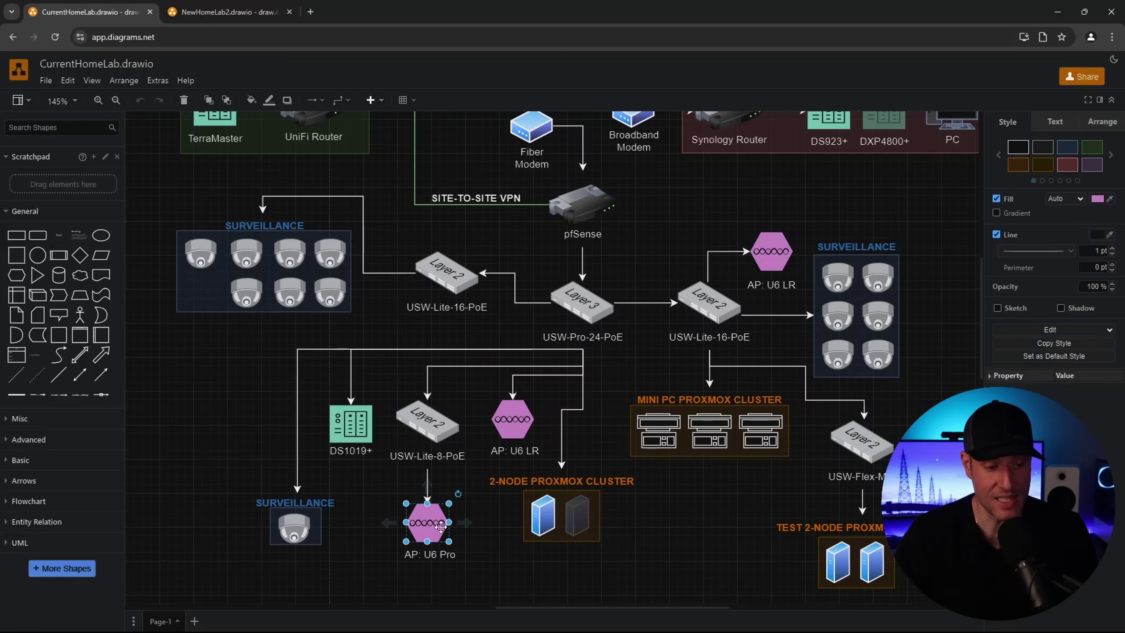
left_click(426, 427)
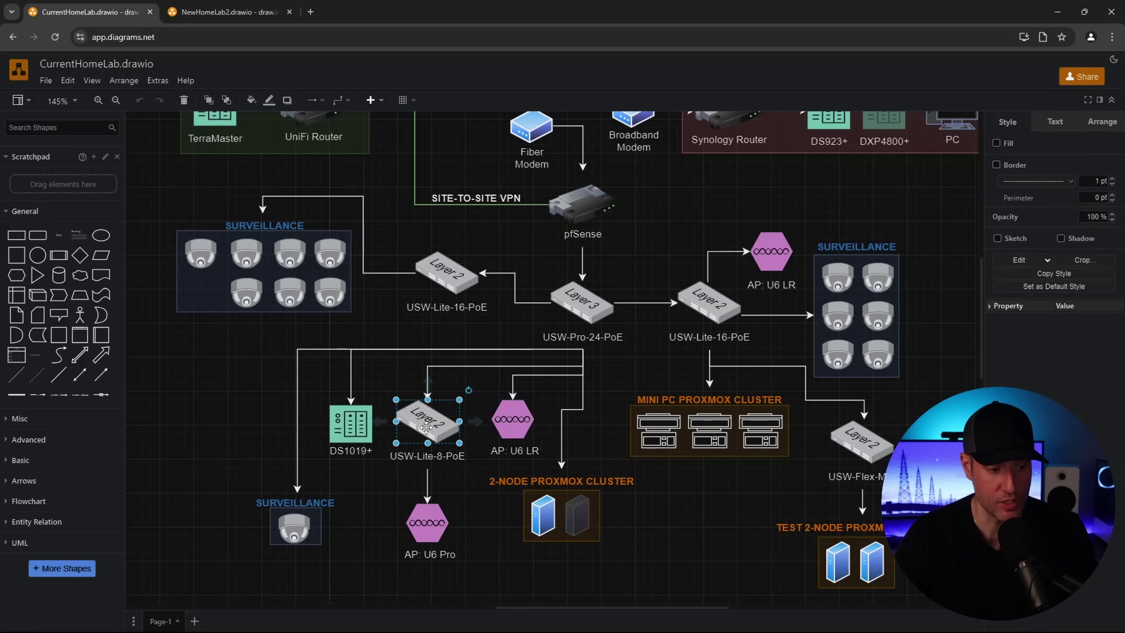
left_click(351, 424)
left_click(299, 518)
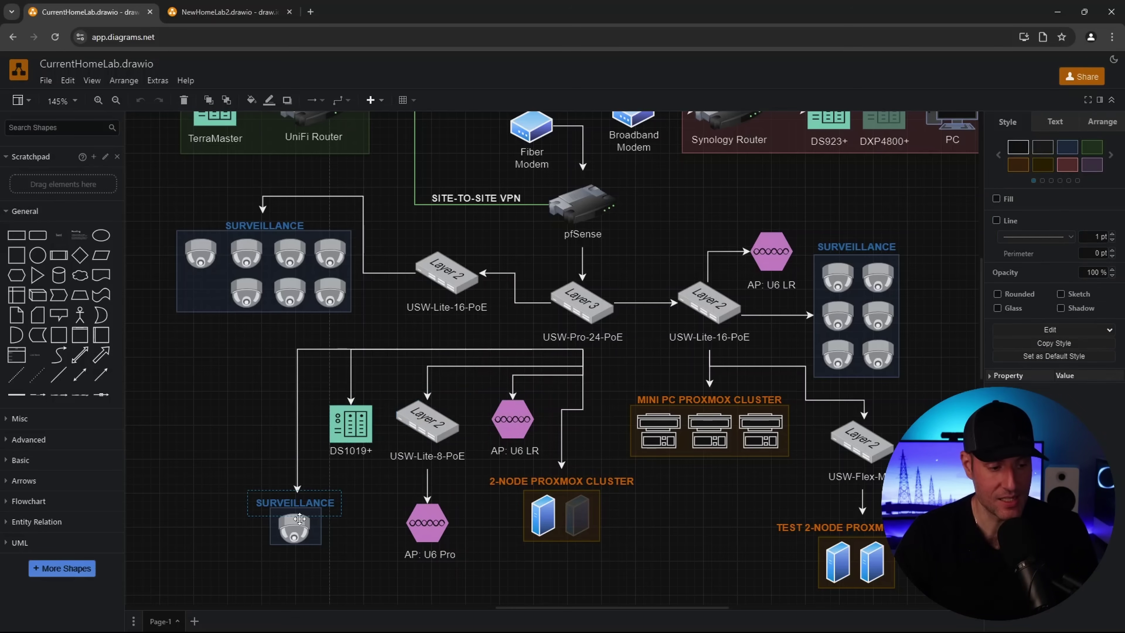
left_click(298, 525)
left_click(654, 521)
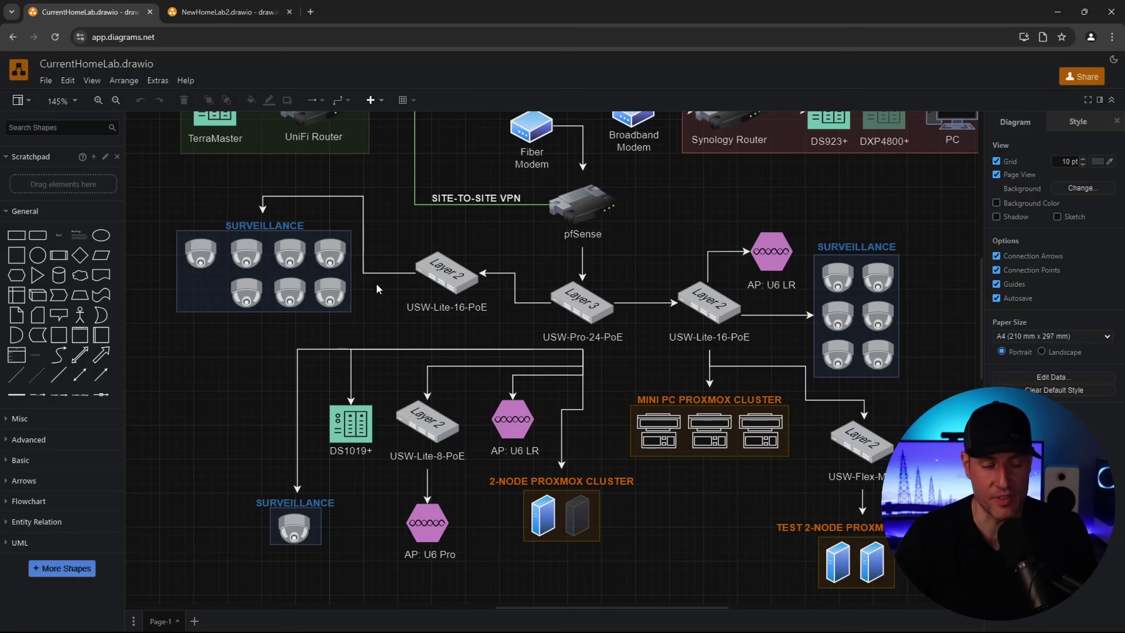
Step: Examine the two USW-Lite-16-PoE switches with their surveillance camera groups and the USW-Pro-24-PoE between them
left_click(436, 268)
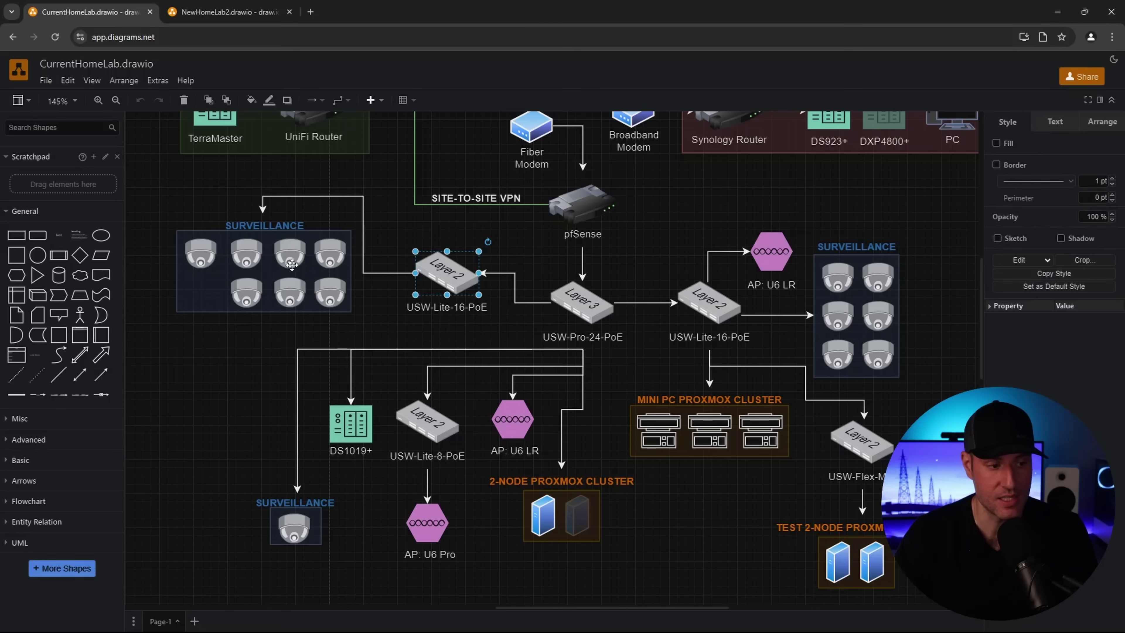
left_click(279, 273, "shift")
left_click(279, 273, "shift")
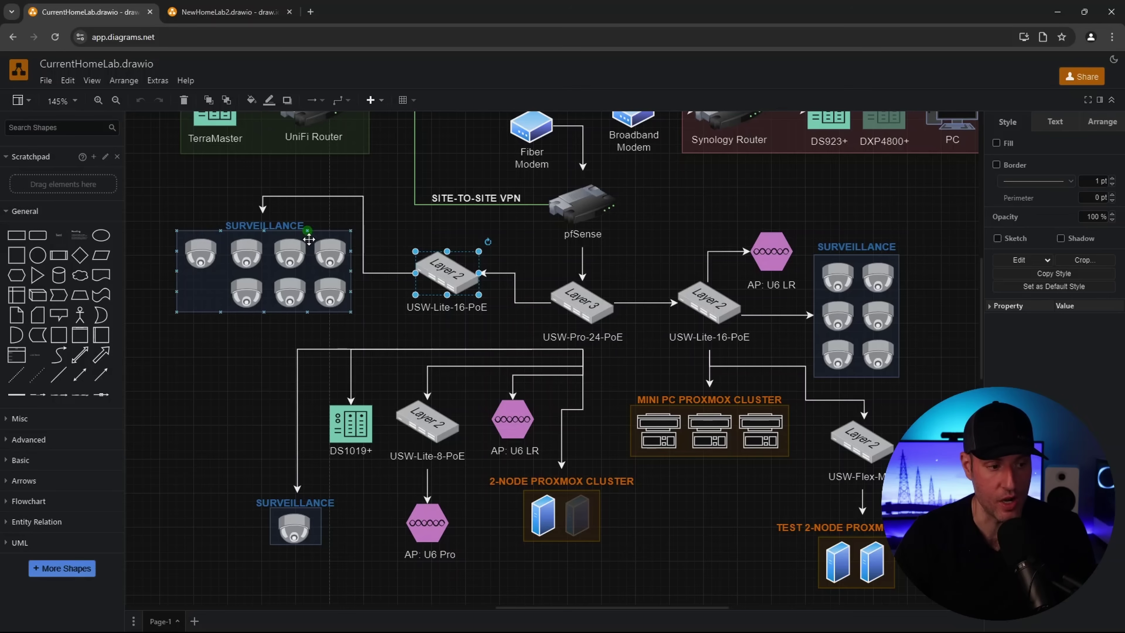
left_click(586, 302)
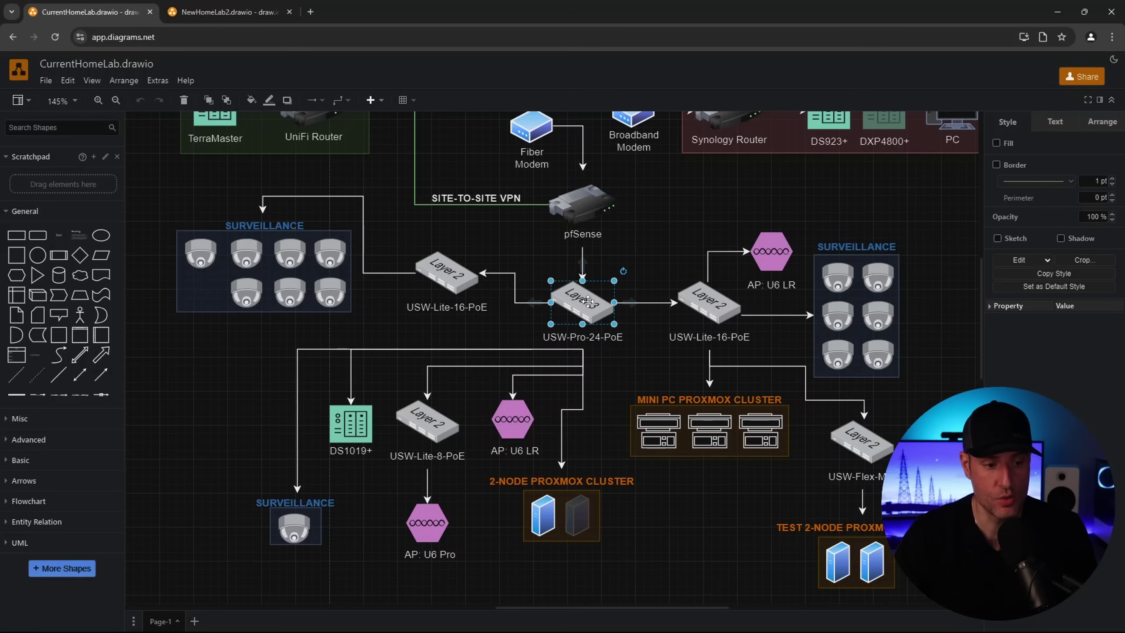
left_click(627, 372)
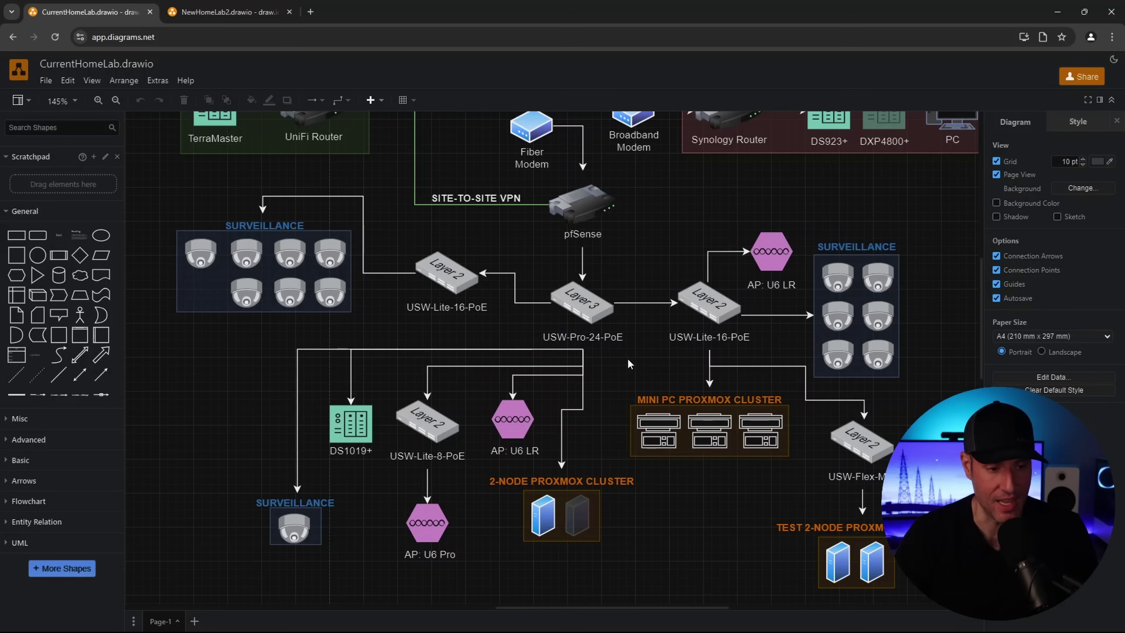
left_click(713, 312)
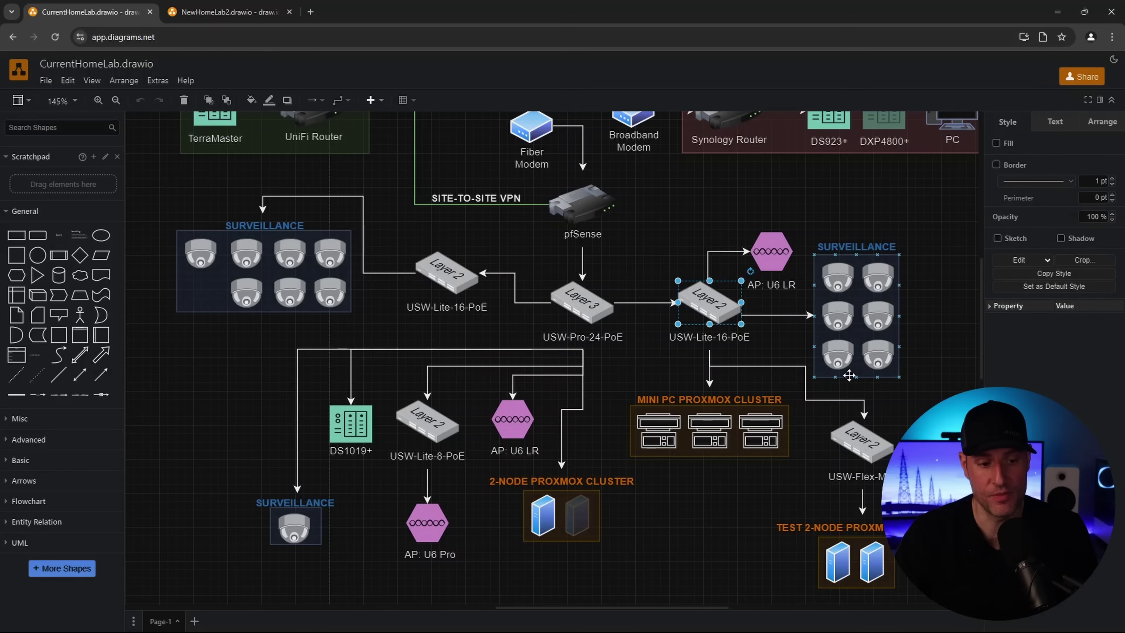
left_click(857, 298, "shift")
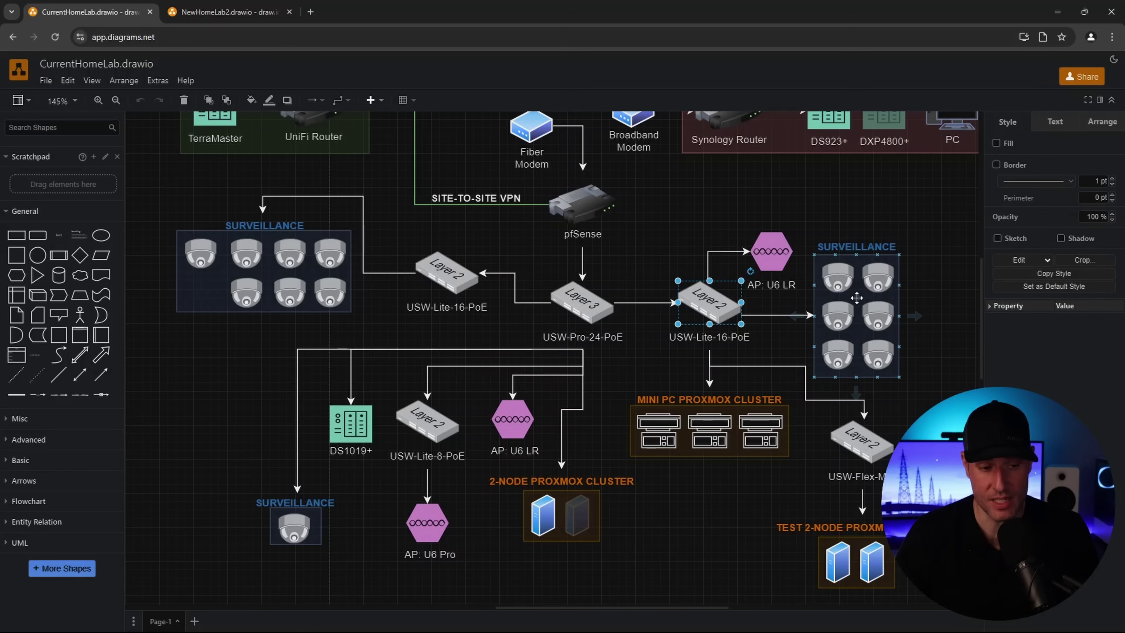
Step: Inspect the mini PC Proxmox cluster, the USW-Flex-Mini switch and the test 2-node Proxmox cluster in the current diagram
left_click(759, 502)
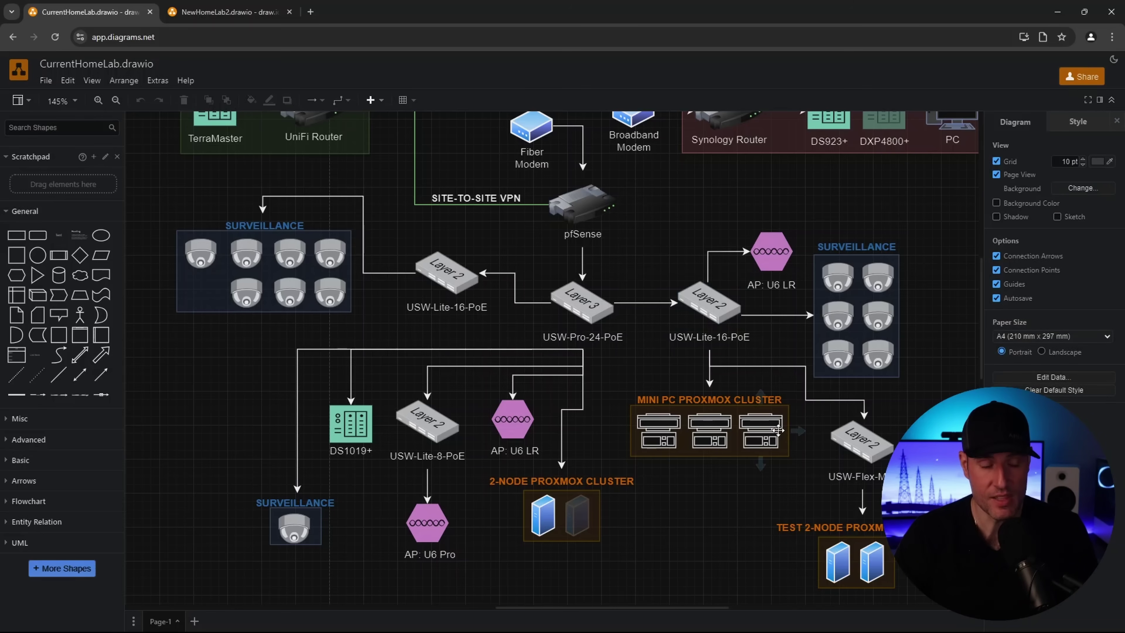
scroll(872, 401, "down", 2)
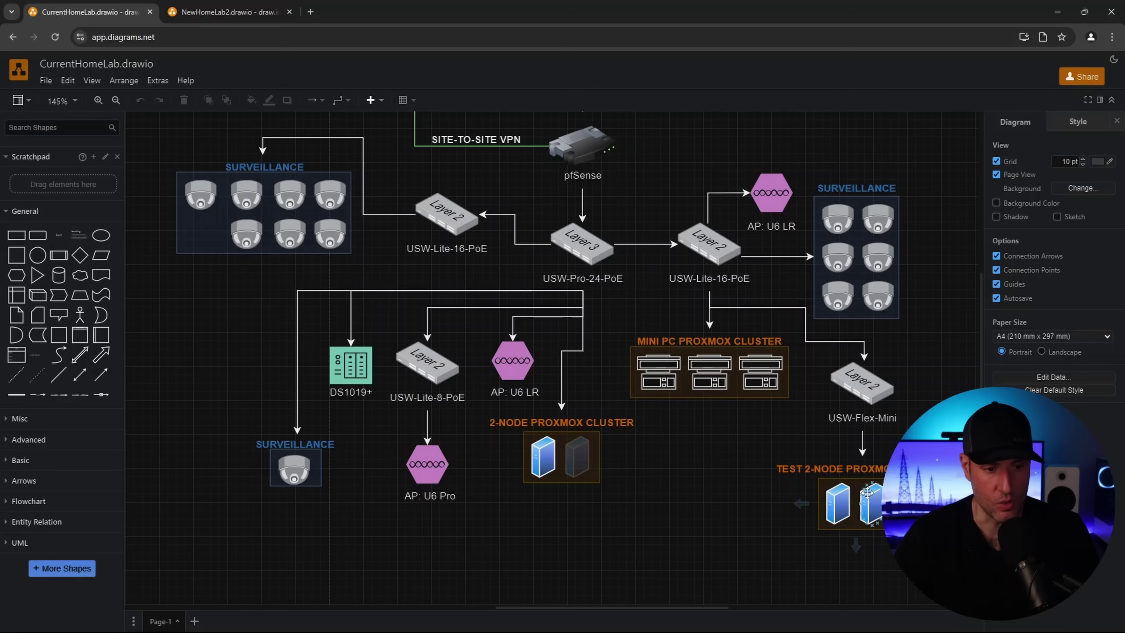
scroll(708, 329, "up", 4)
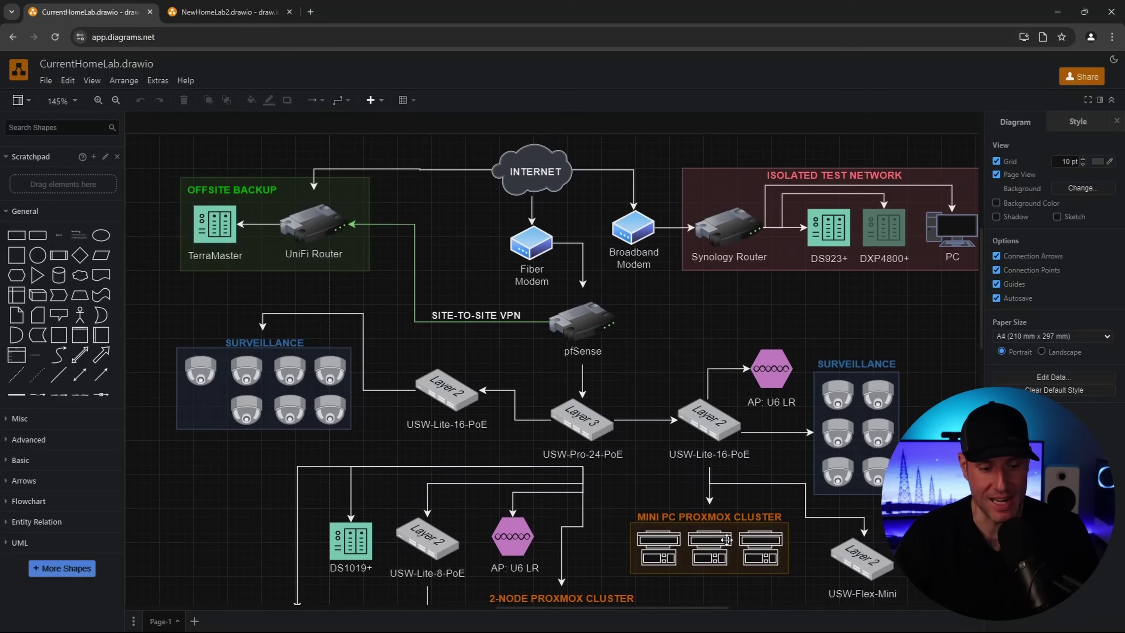
left_click_drag(721, 607, 742, 603)
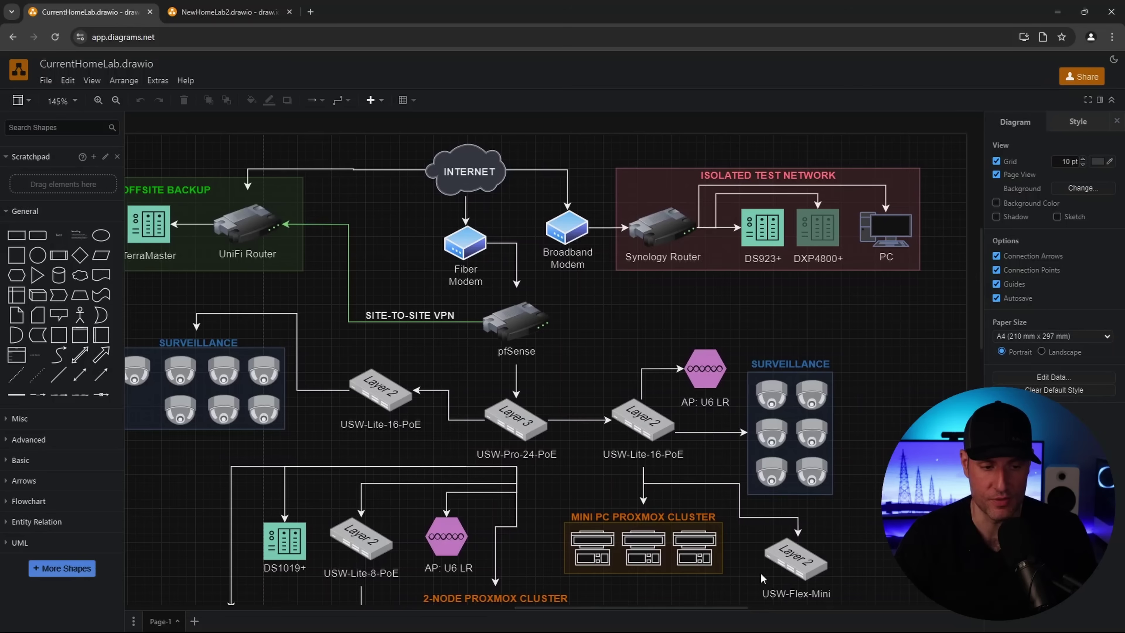
scroll(760, 573, "down", 3)
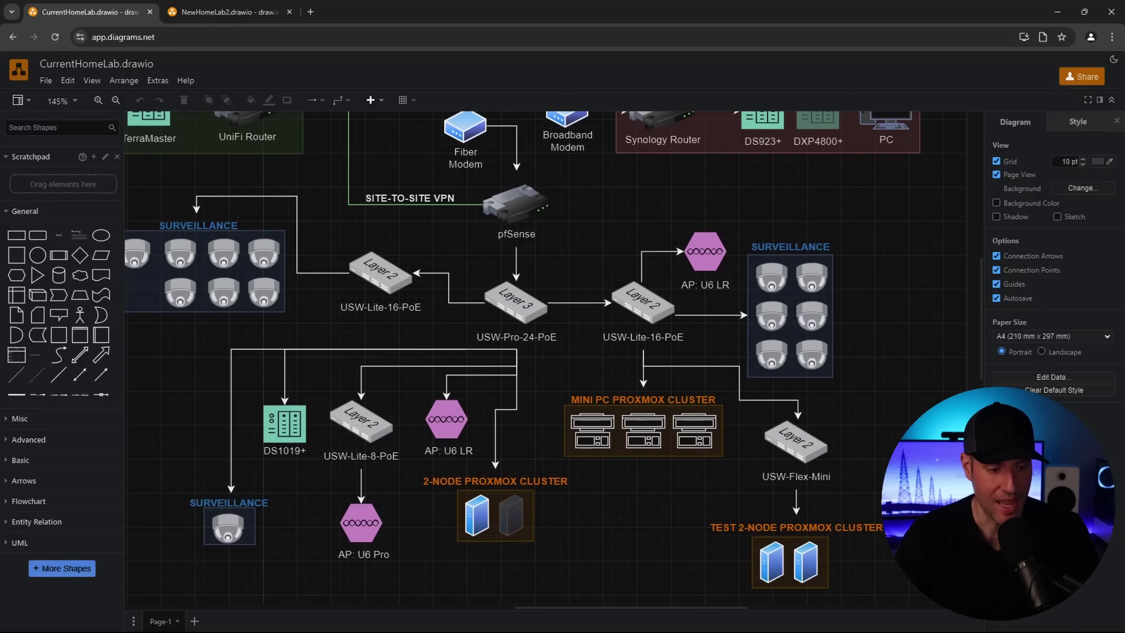
scroll(794, 558, "up", 1)
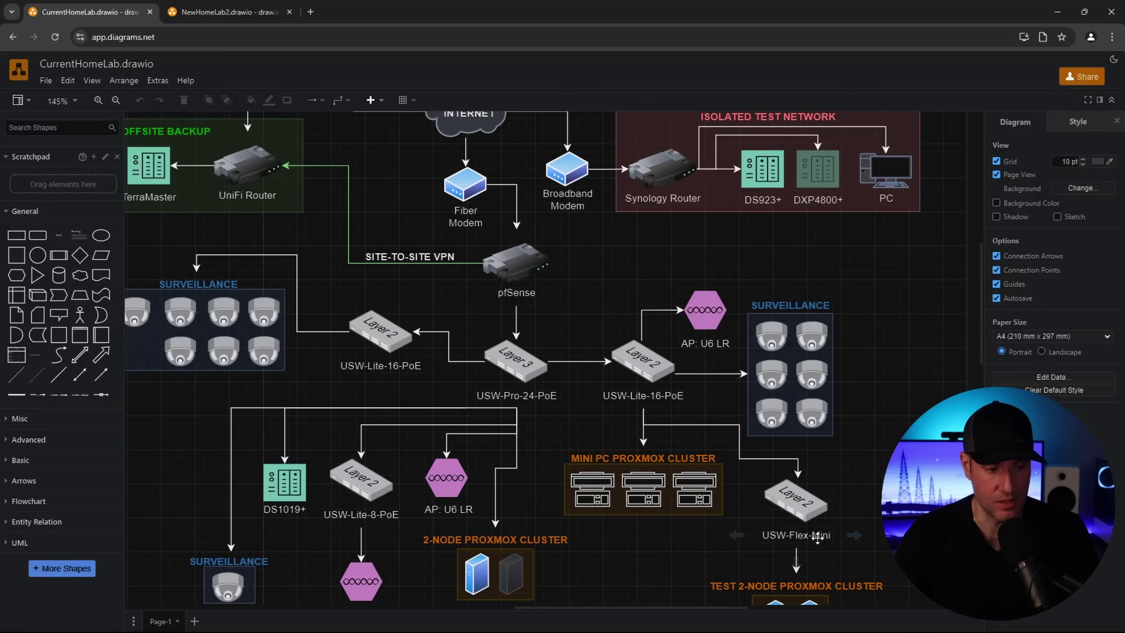
Step: Trace the links from the USW-Pro-24-PoE to the Layer 2 switches and check the U6 Pro access point
left_click(579, 362)
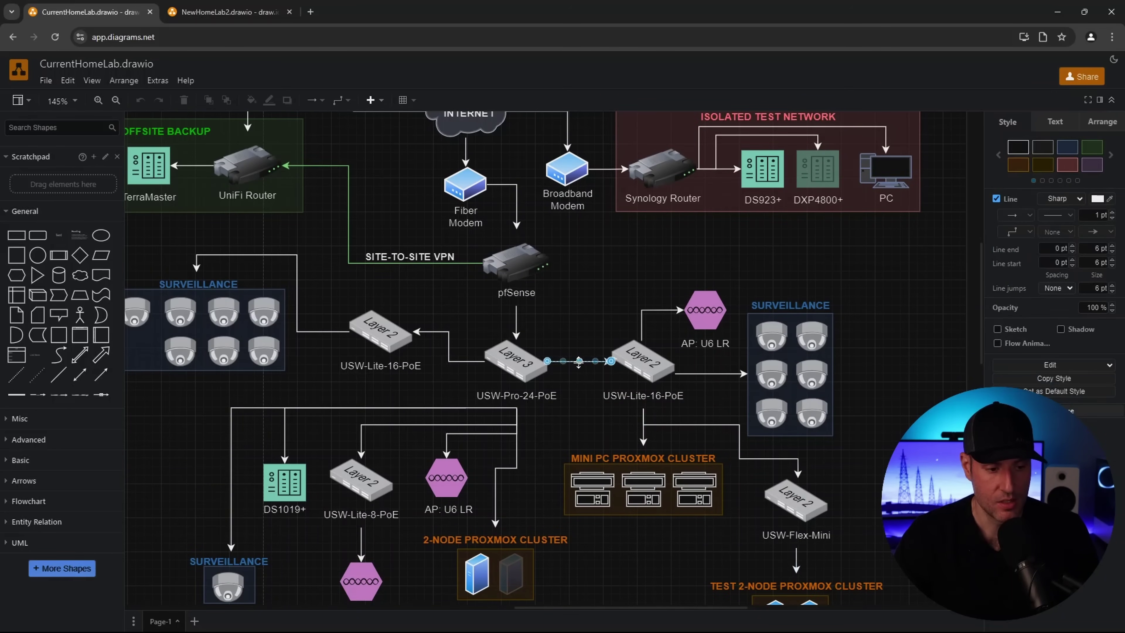
left_click(467, 360)
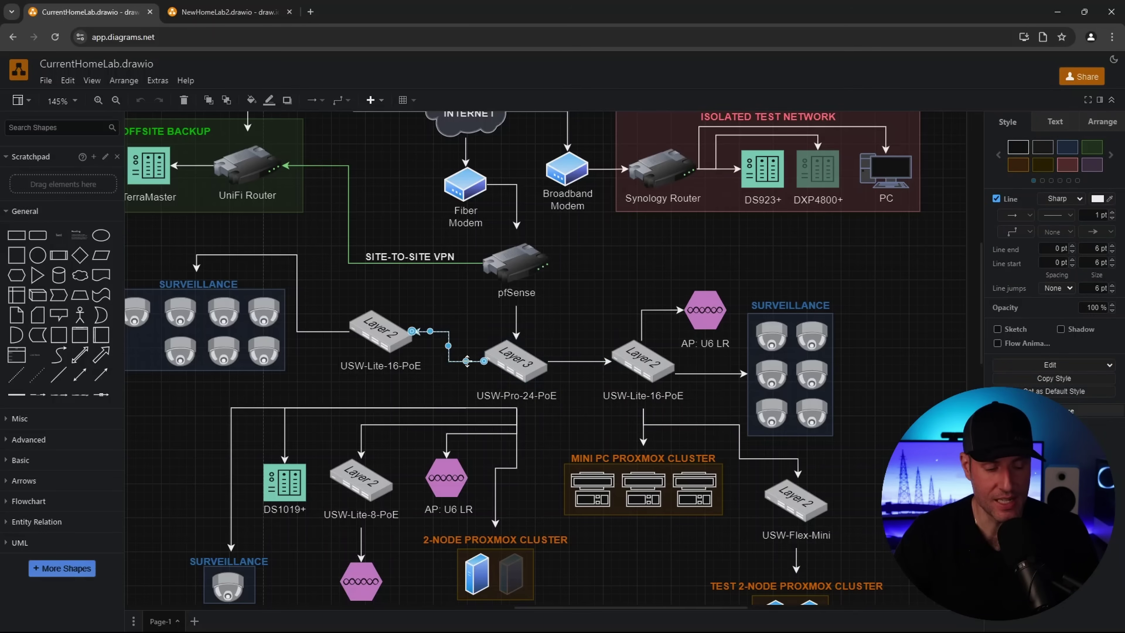
left_click(361, 434)
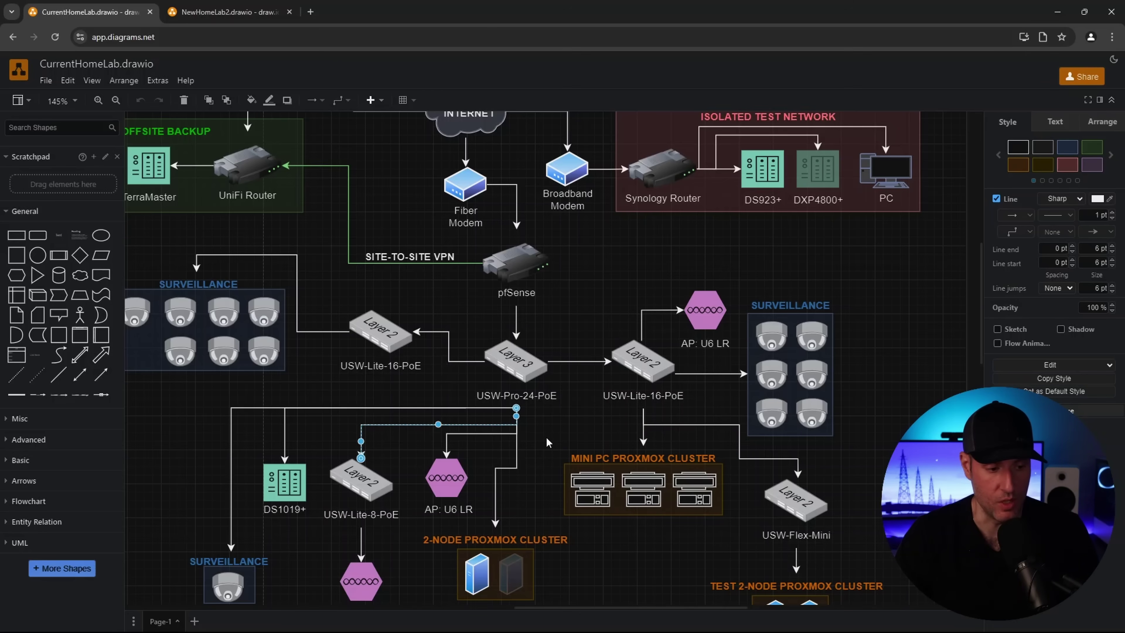
left_click(389, 339)
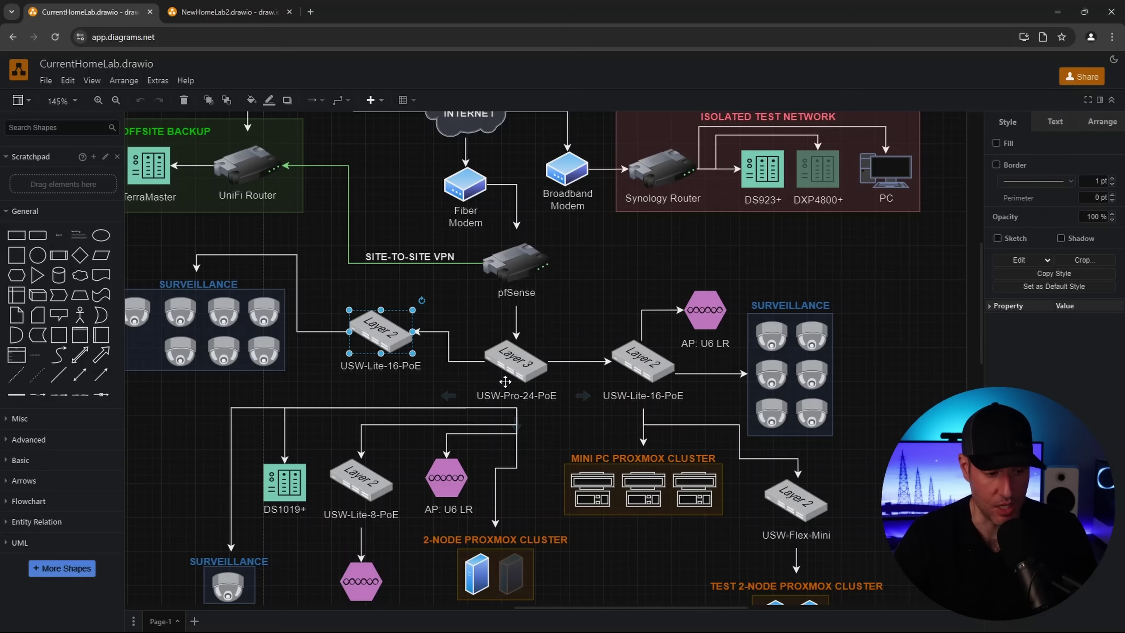
scroll(459, 488, "down", 2)
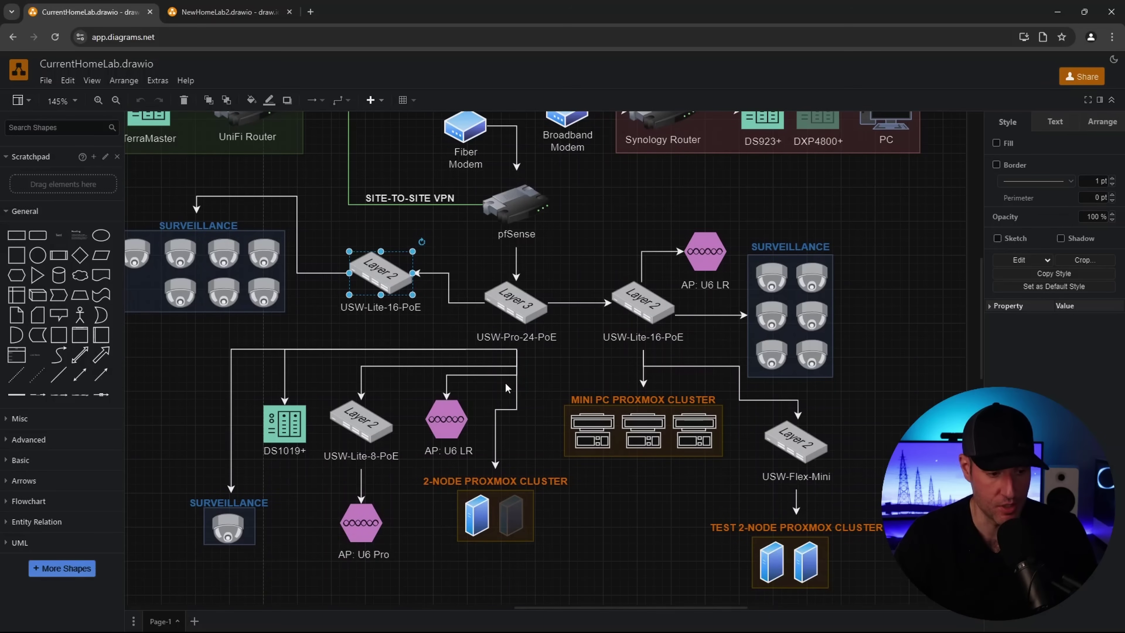
left_click(368, 519)
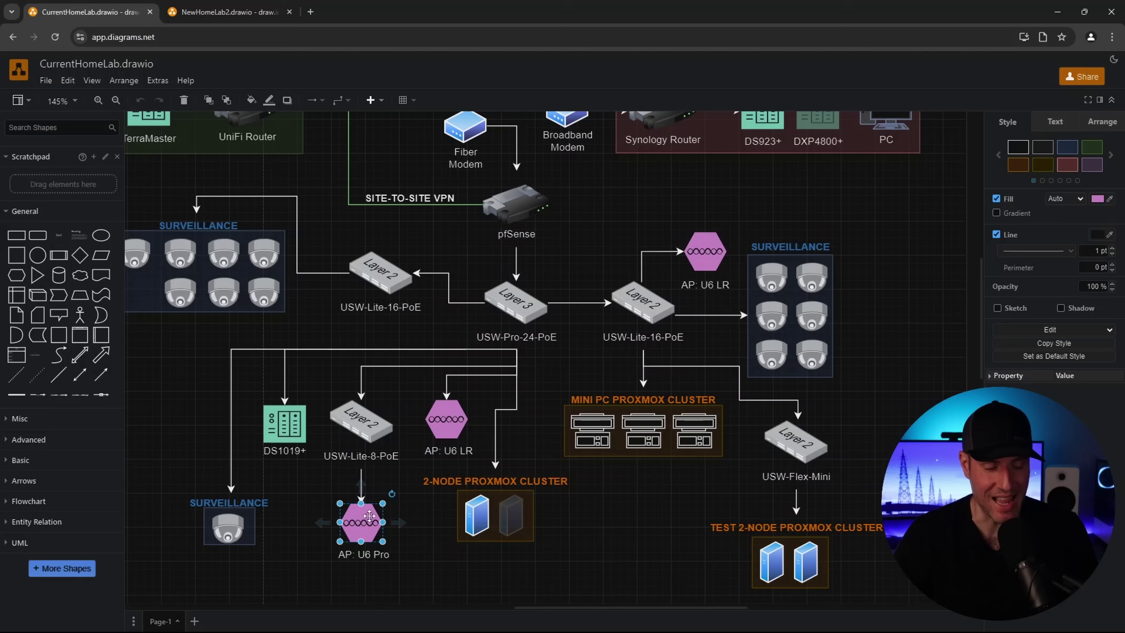
key("Escape")
left_click(495, 327)
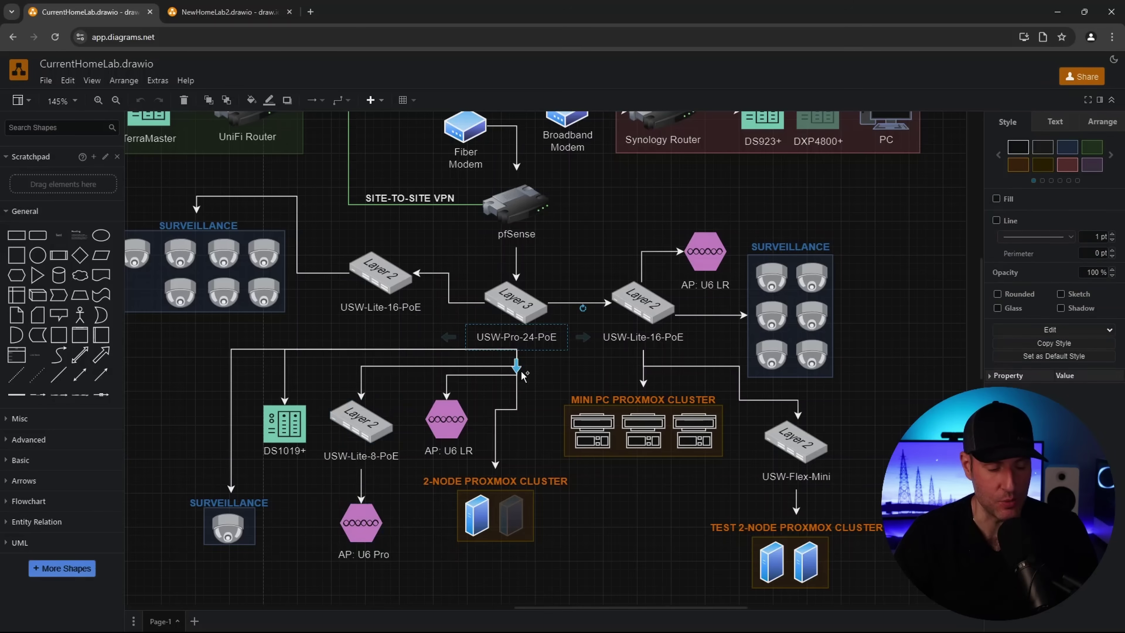
left_click(544, 436)
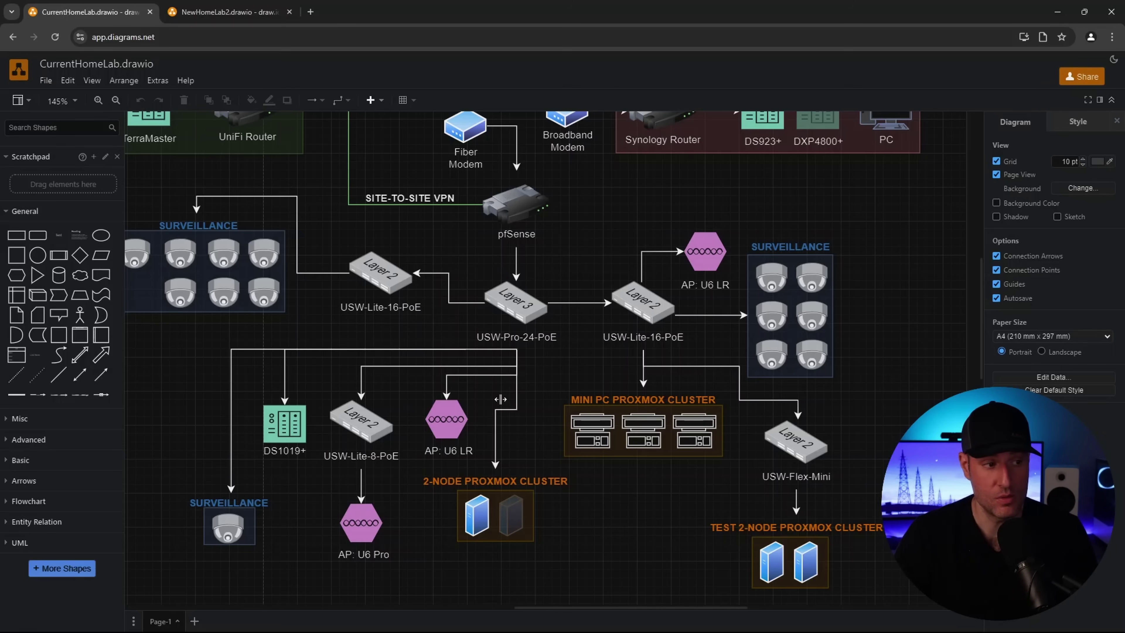
Step: Switch to the NewHomeLab2.drawio diagram and examine its Proxmox cluster, offsite backup, Aggregation switch, 24 PoE and 16 PoE switches
left_click(239, 12)
left_click(469, 317)
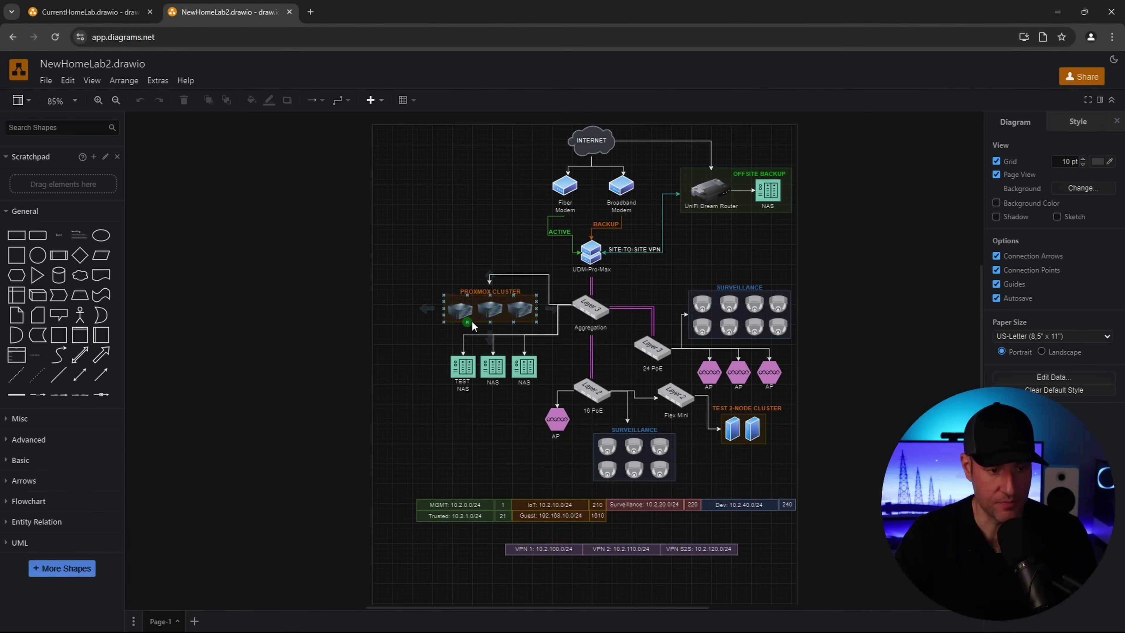
left_click(562, 329)
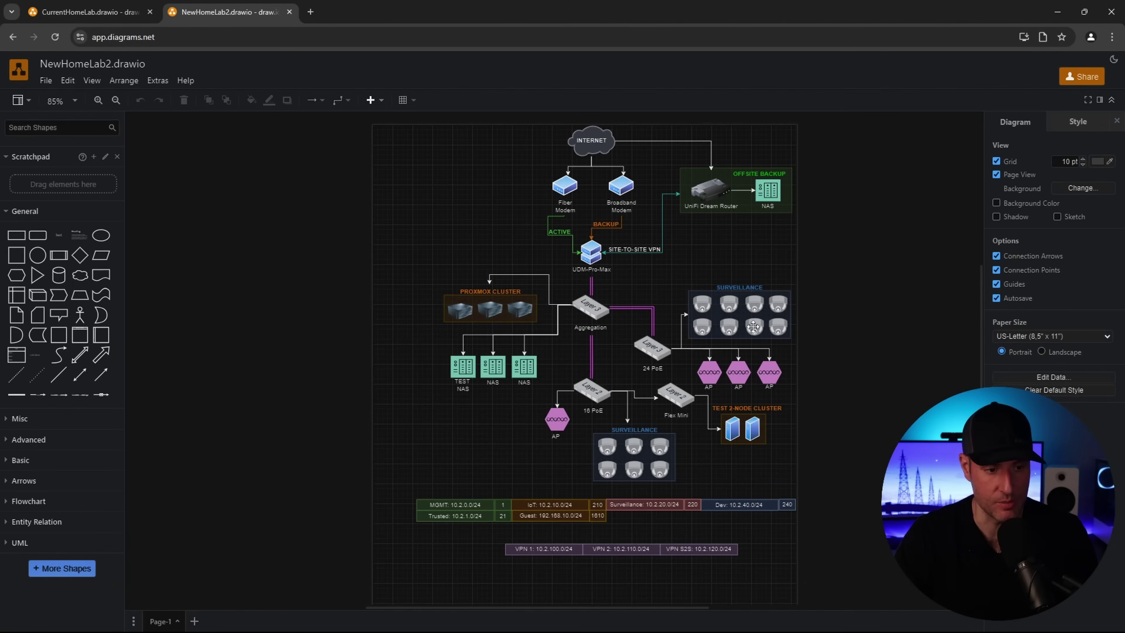
scroll(755, 320, "up", 2)
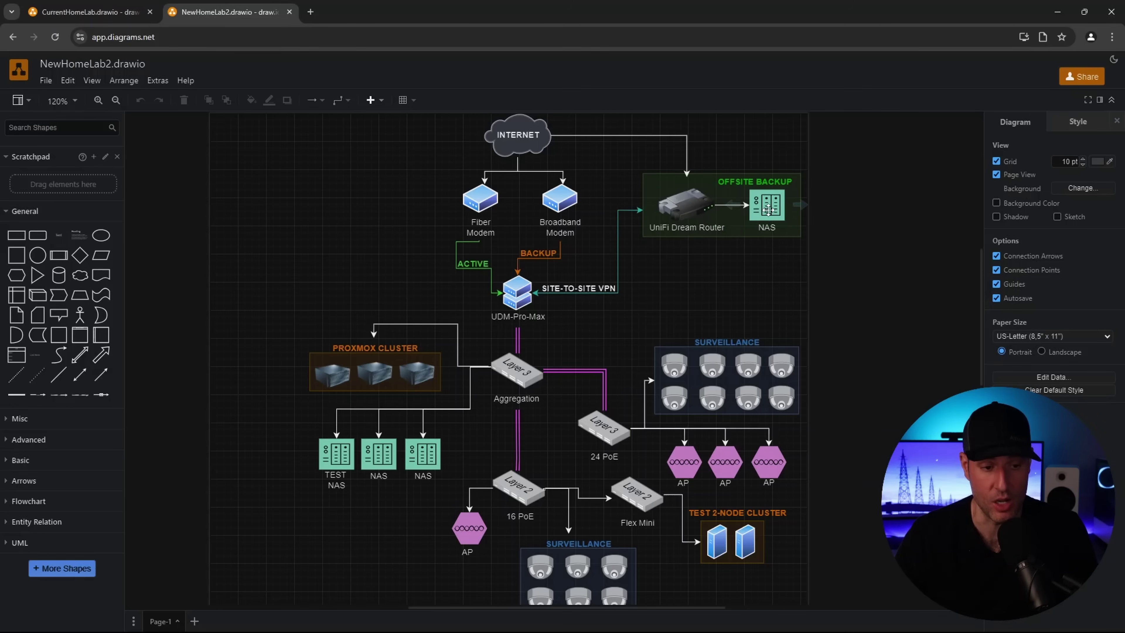
scroll(597, 319, "down", 1)
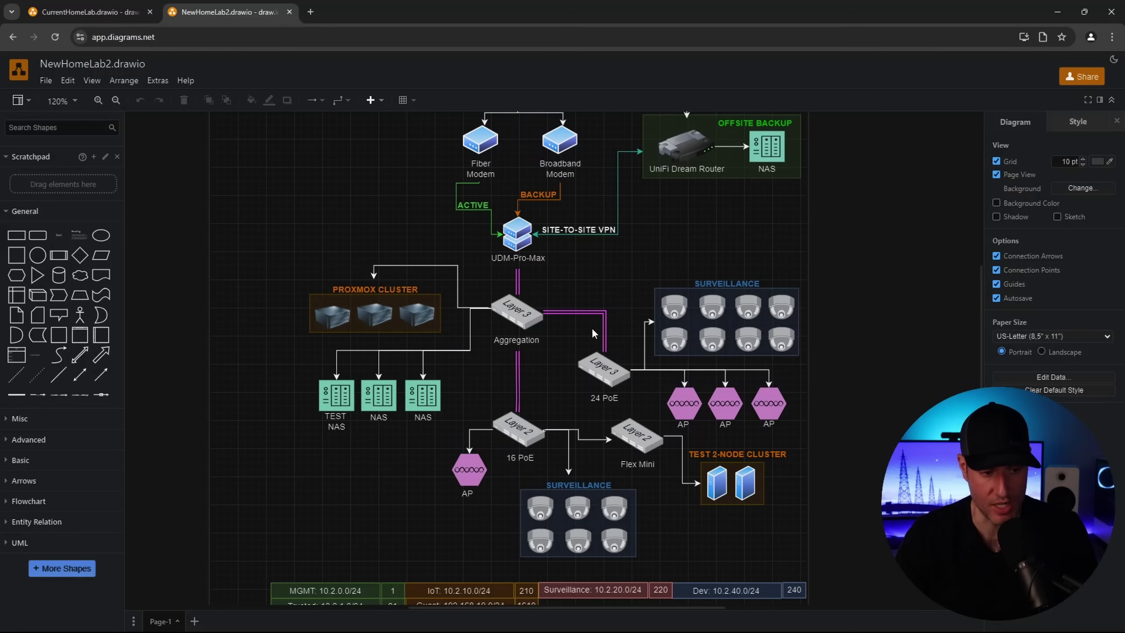
scroll(561, 290, "up", 2)
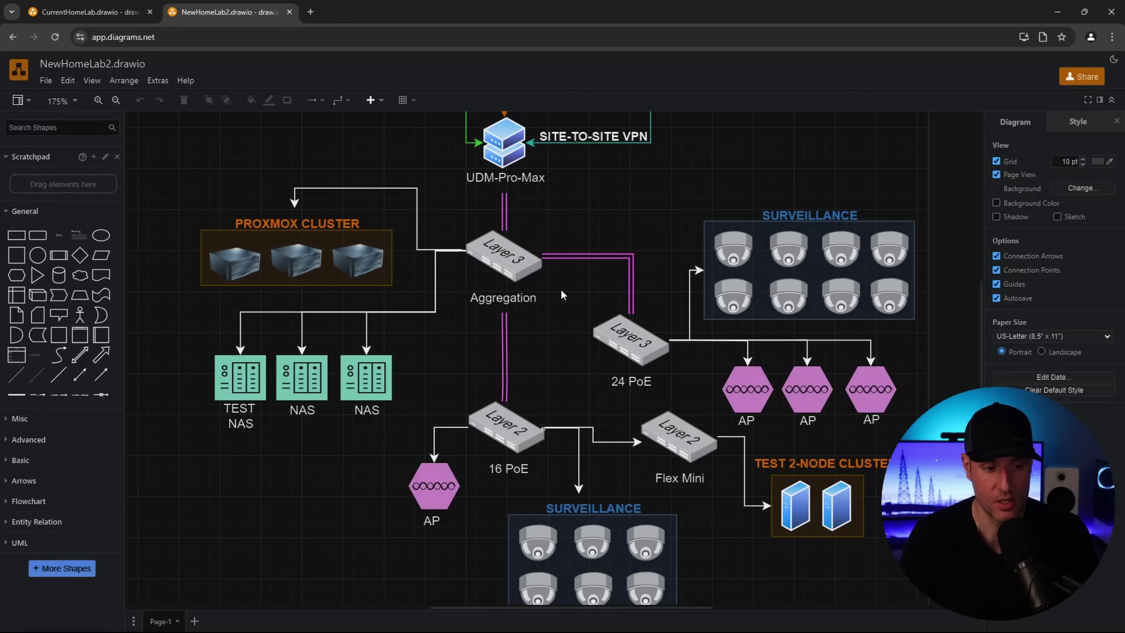
left_click(631, 339)
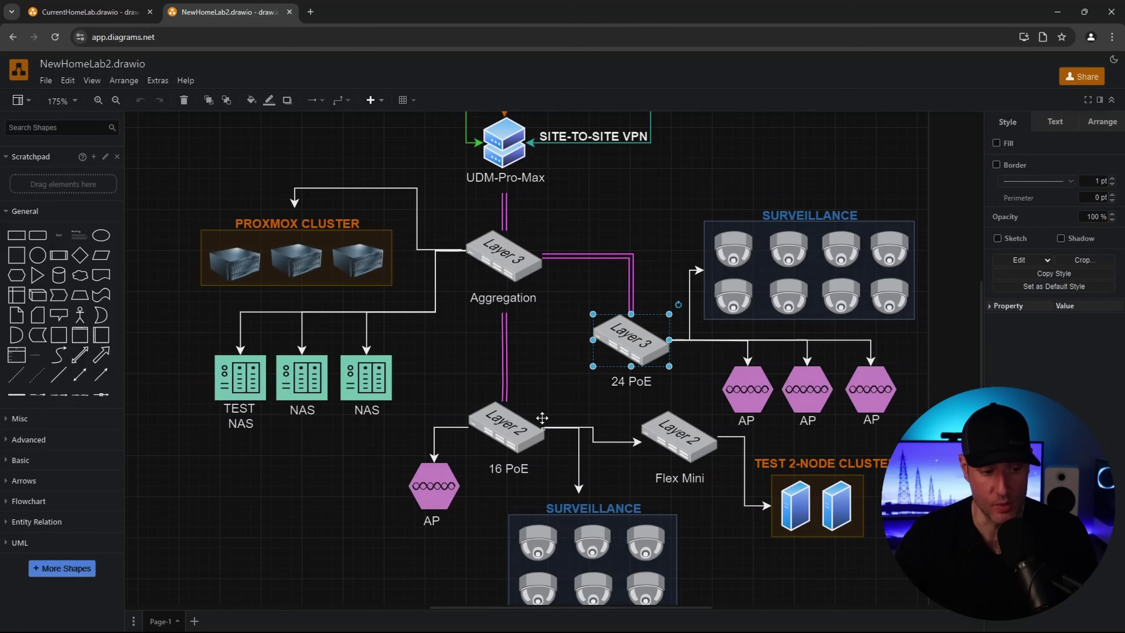
left_click(516, 423)
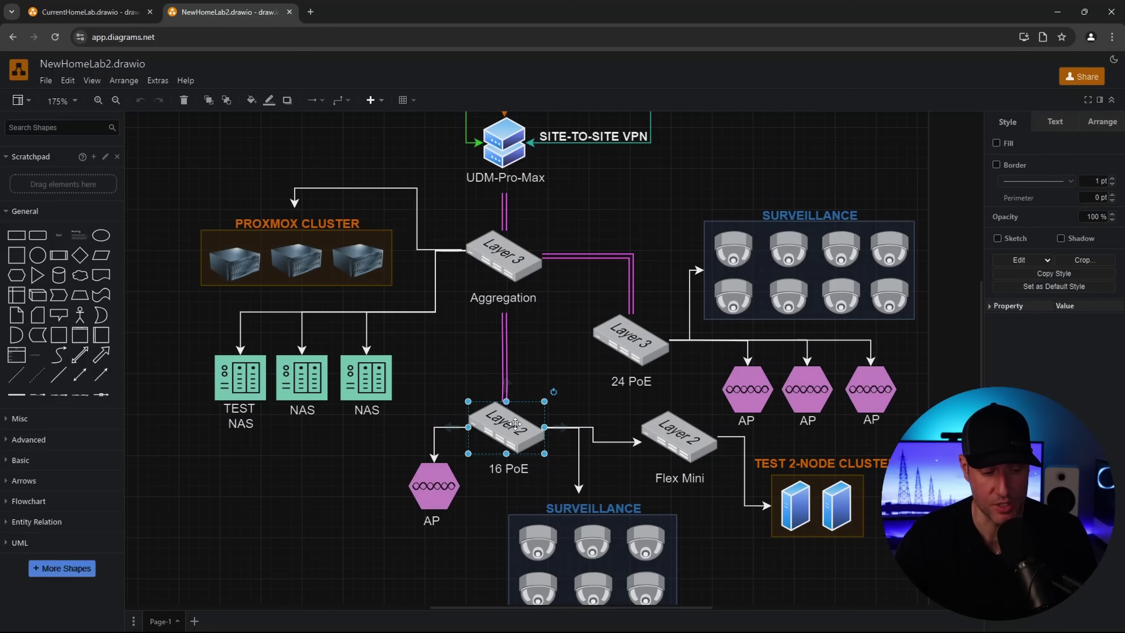
Step: Examine the planned Proxmox cluster and the NAS devices connected to the Aggregation switch
left_click(565, 235)
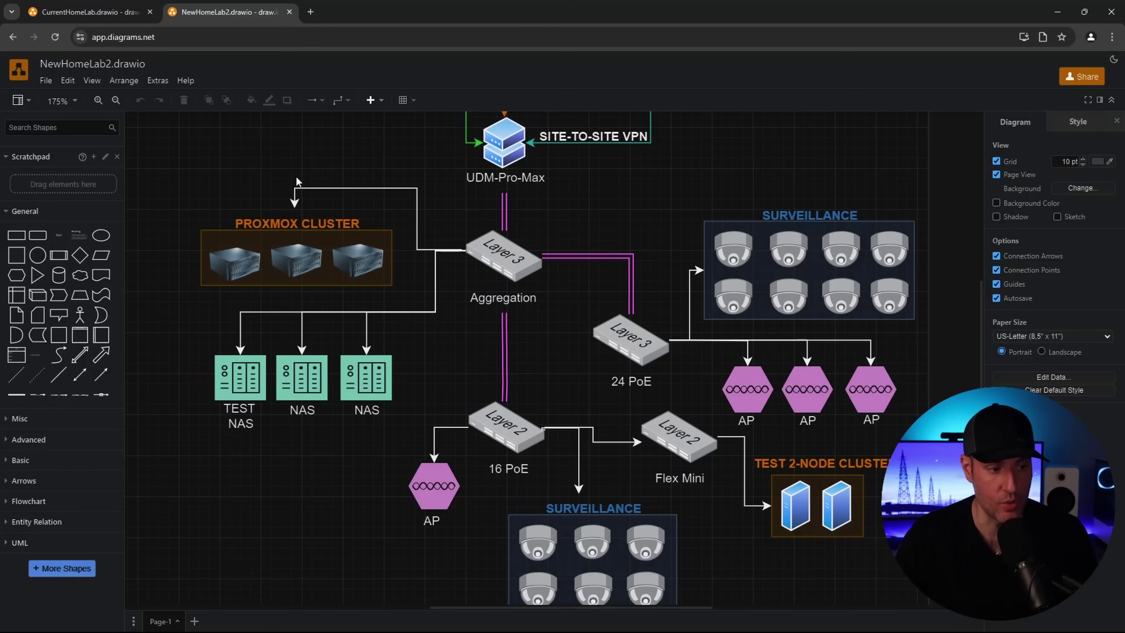
left_click(336, 265)
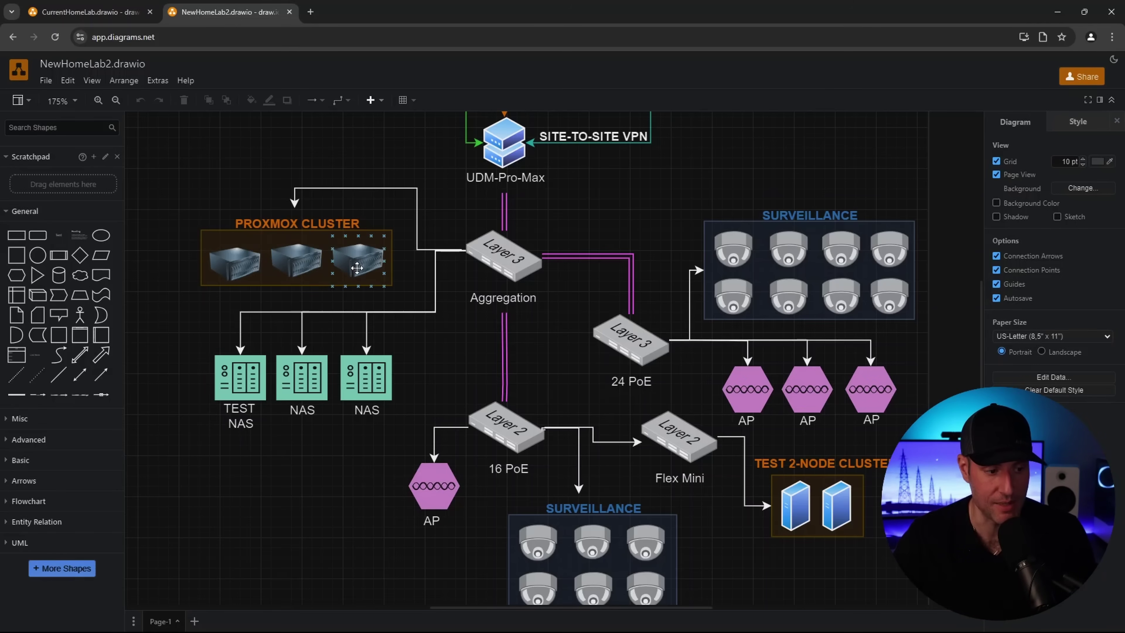
left_click(311, 377)
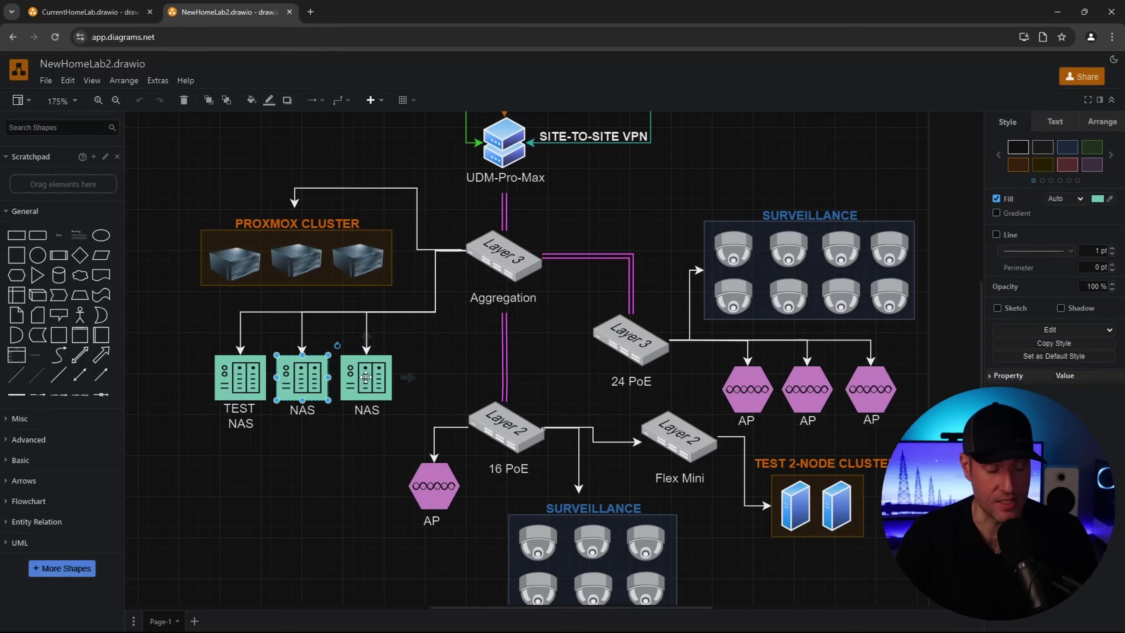
left_click(350, 469)
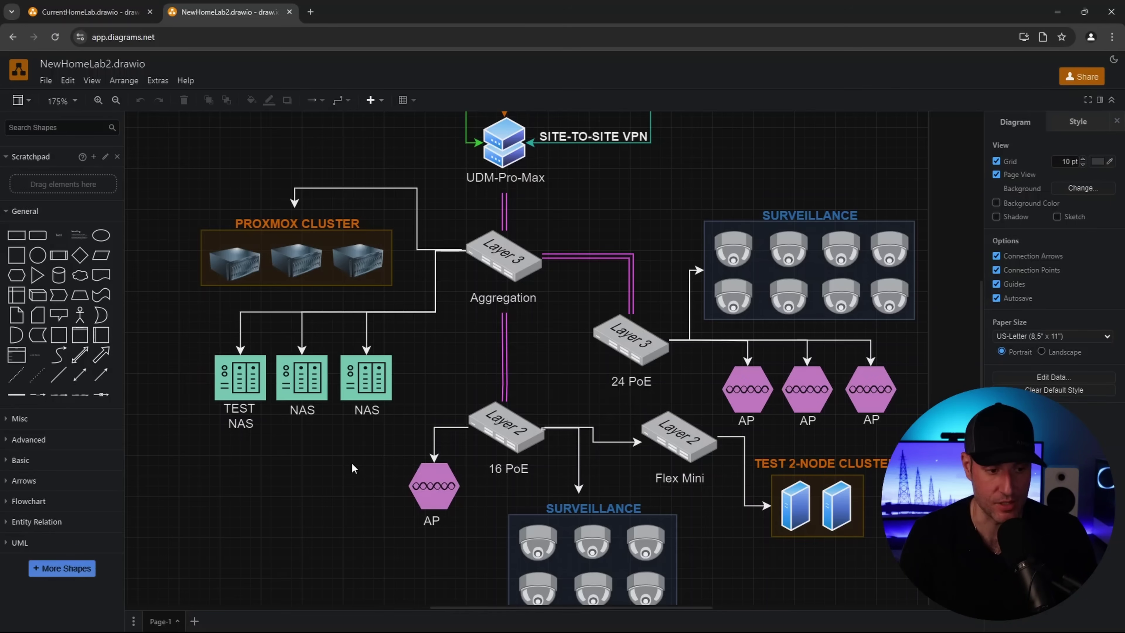
Step: Inspect the Layer 3 24 PoE switch and the access points connected to it
left_click(646, 344)
left_click(668, 260)
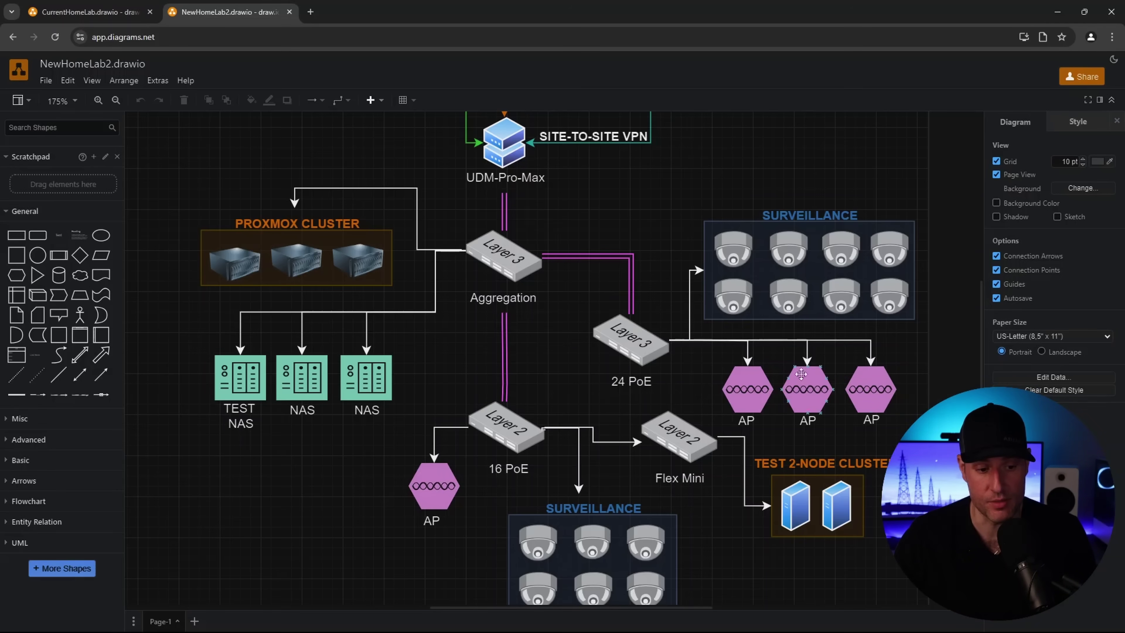
left_click(892, 389)
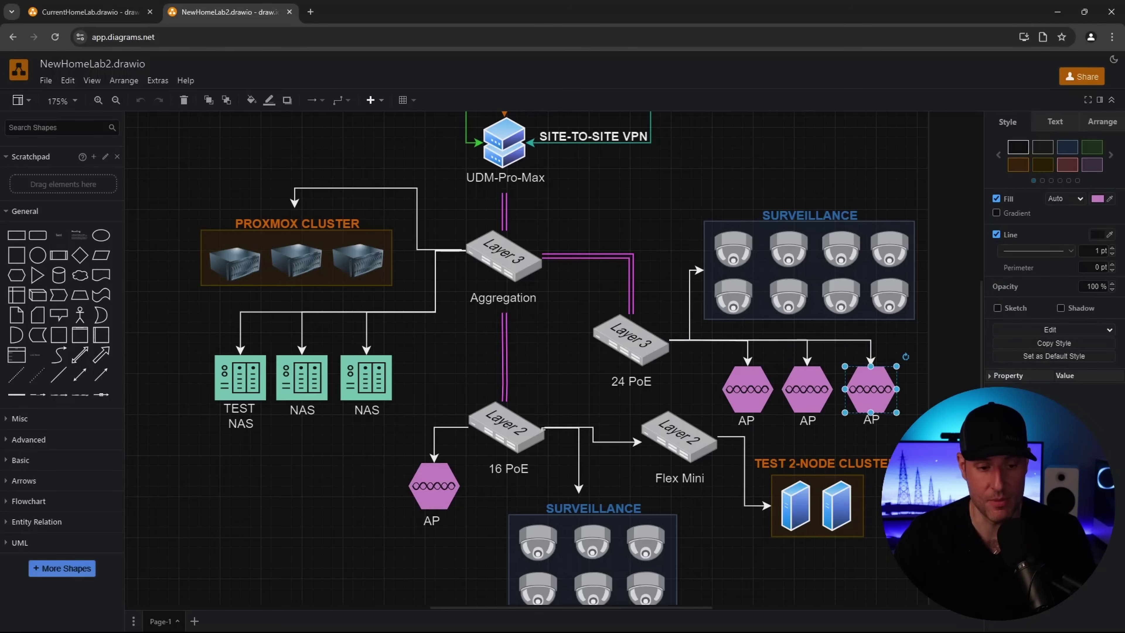
left_click(517, 340)
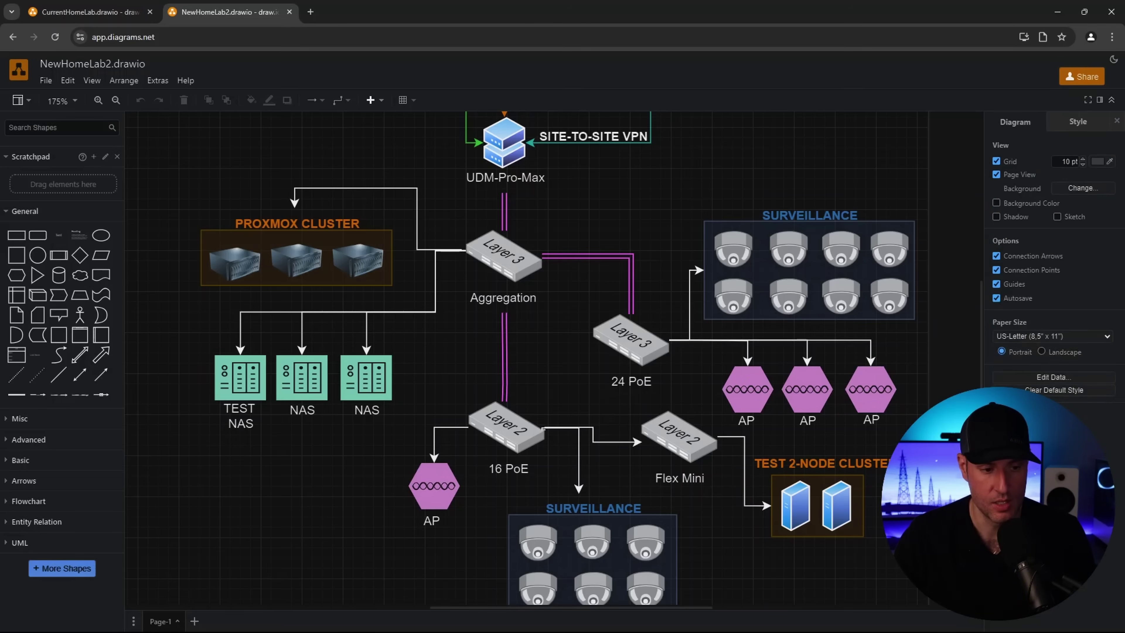
Step: Trace the link between the Aggregation switch and the 16 PoE switch, and check the 16 PoE switch's connected devices
left_click(505, 341)
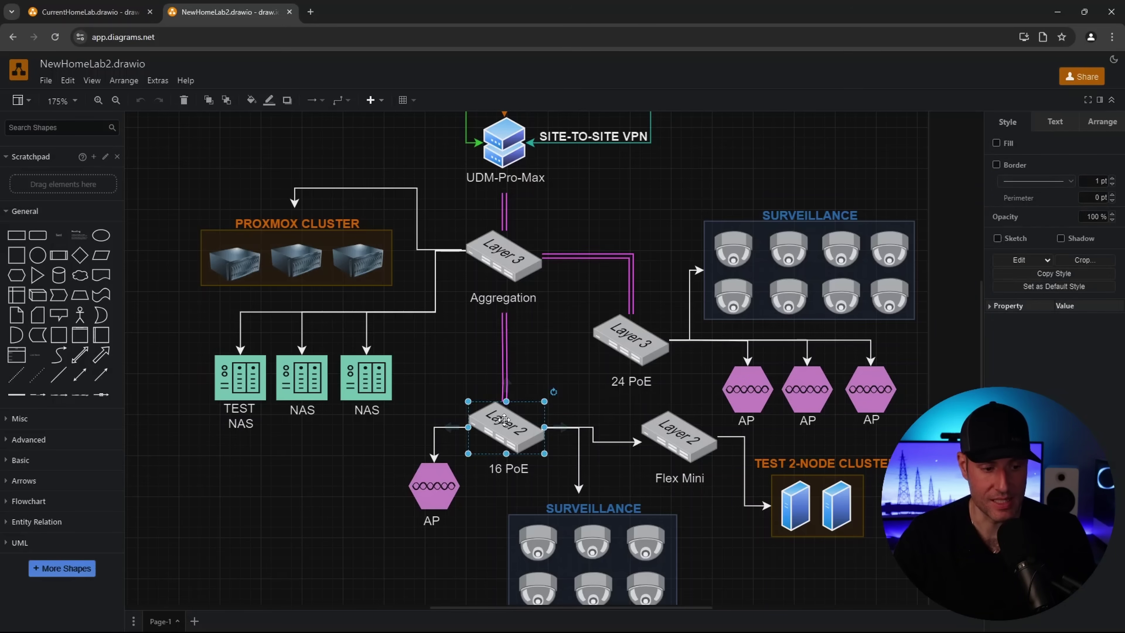
left_click(548, 357)
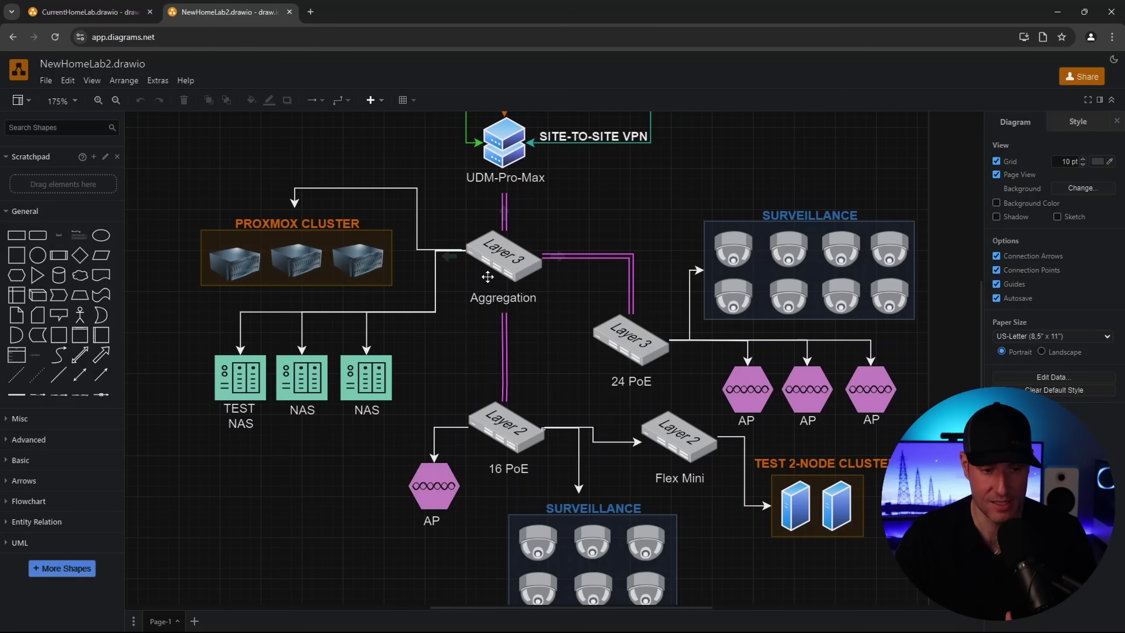
scroll(522, 327, "down", 3)
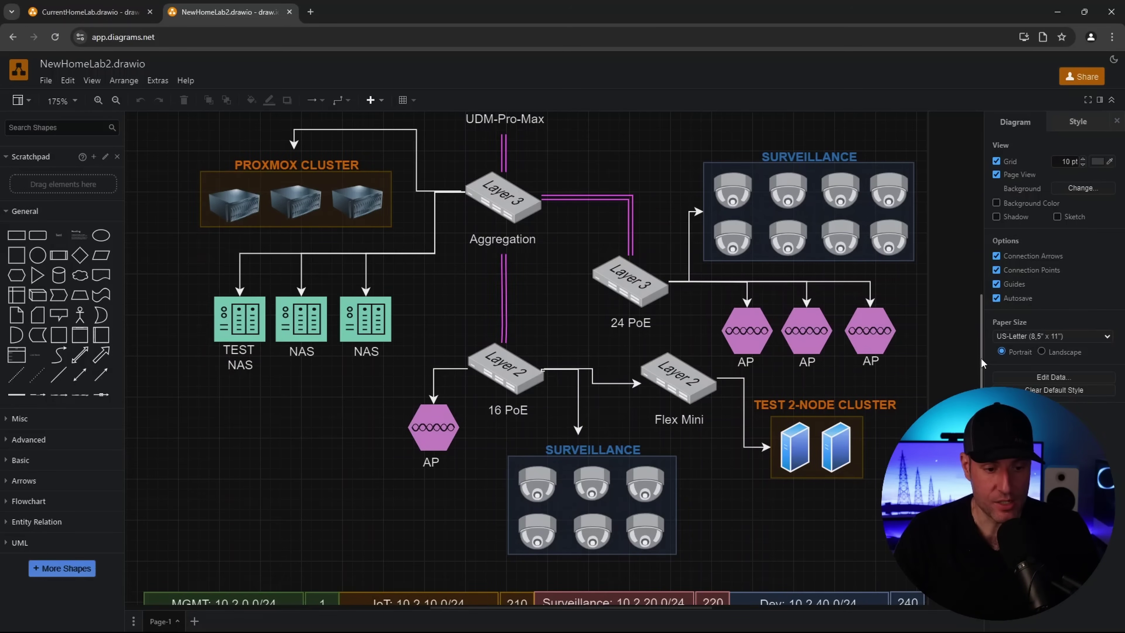
scroll(981, 357, "up", 1)
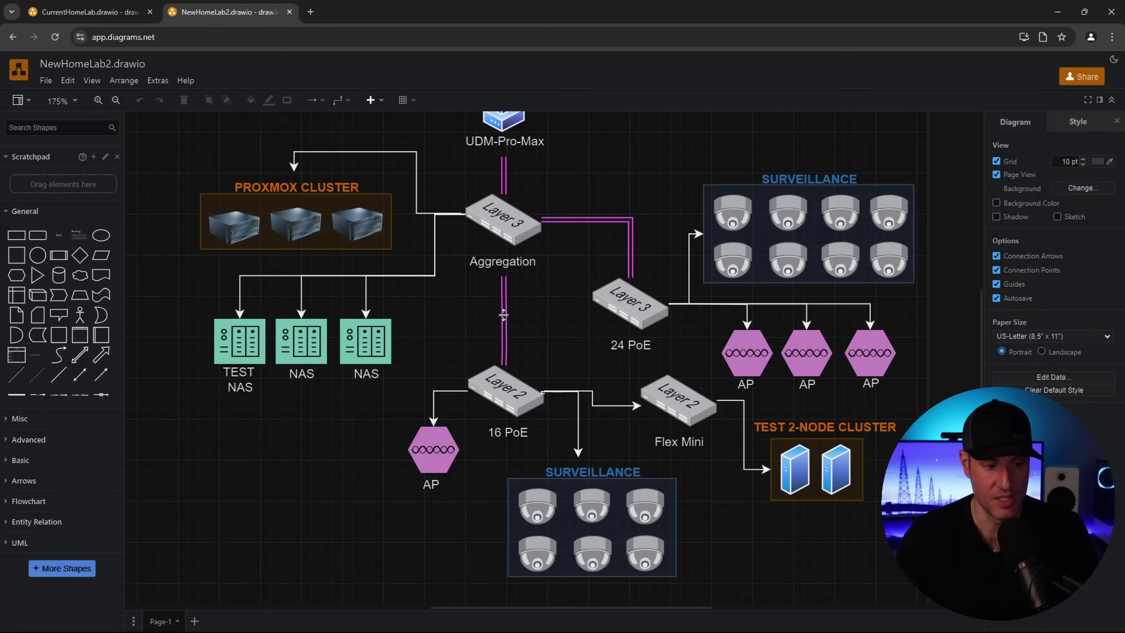
left_click(504, 316)
left_click(528, 320)
left_click(505, 302)
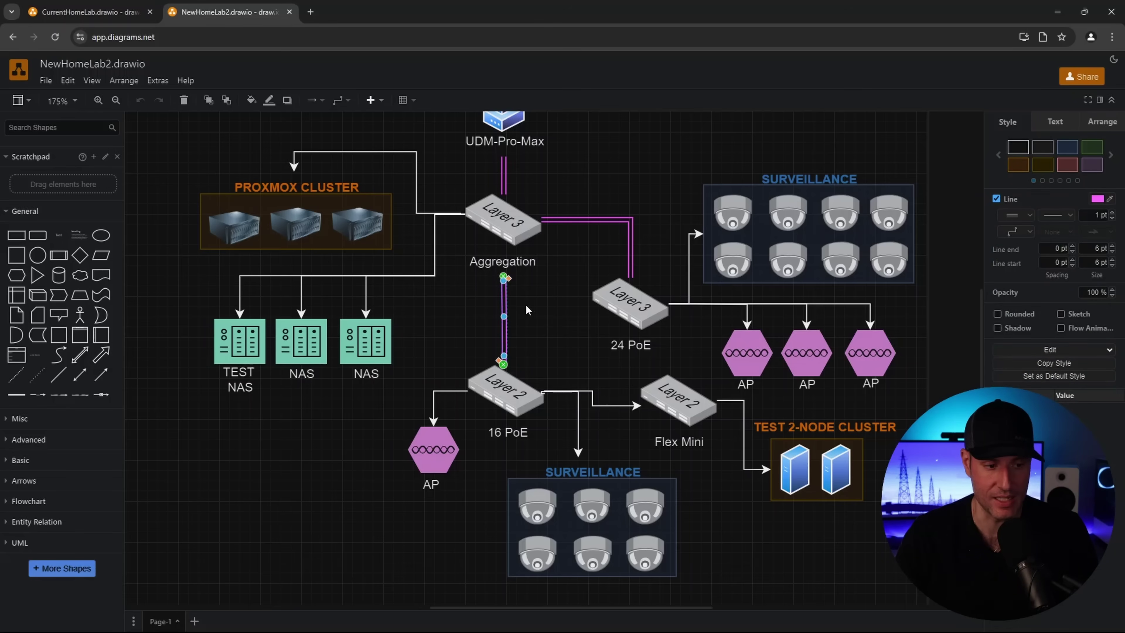
left_click(544, 309)
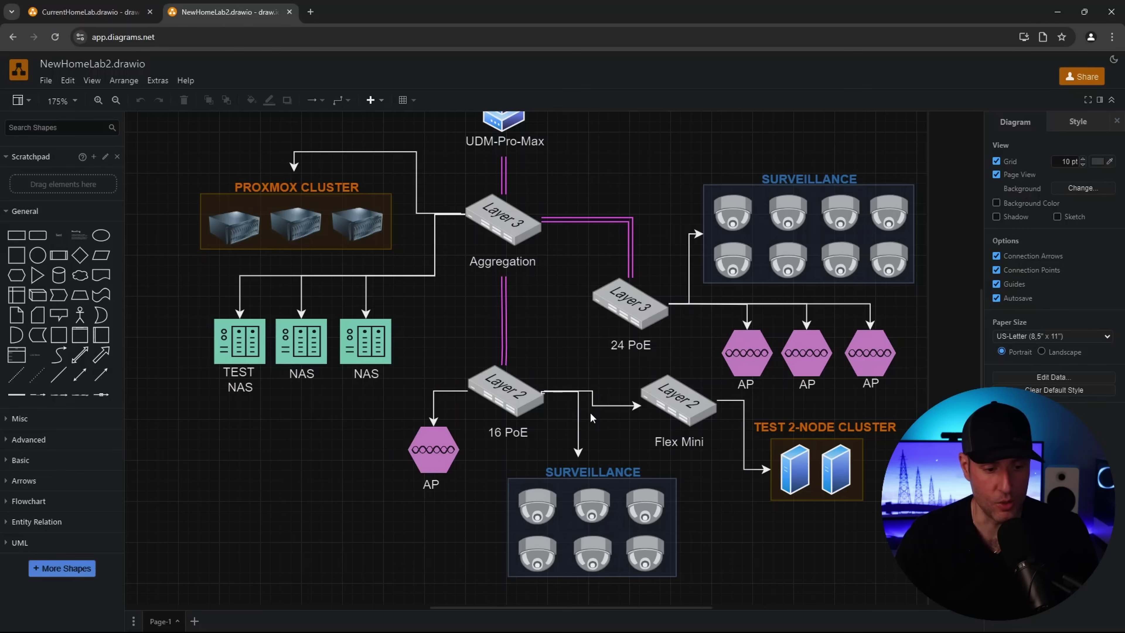
left_click(513, 393)
left_click(552, 334)
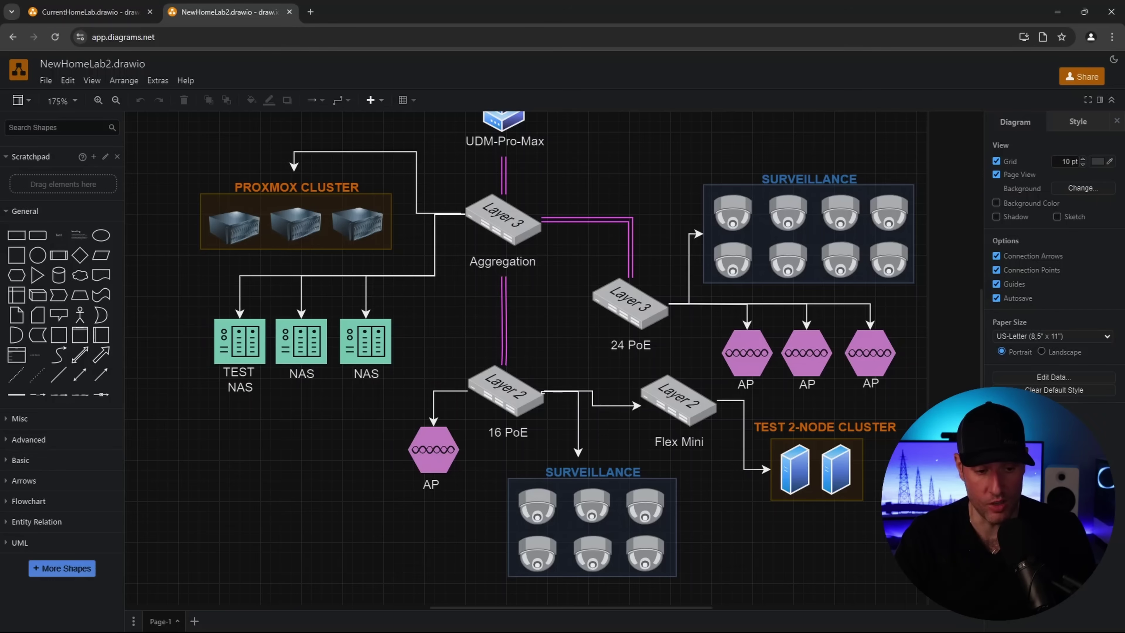
Step: Review the MGMT and Trusted networks in the subnet table below the diagram, together with their VLAN IDs
scroll(718, 483, "down", 4)
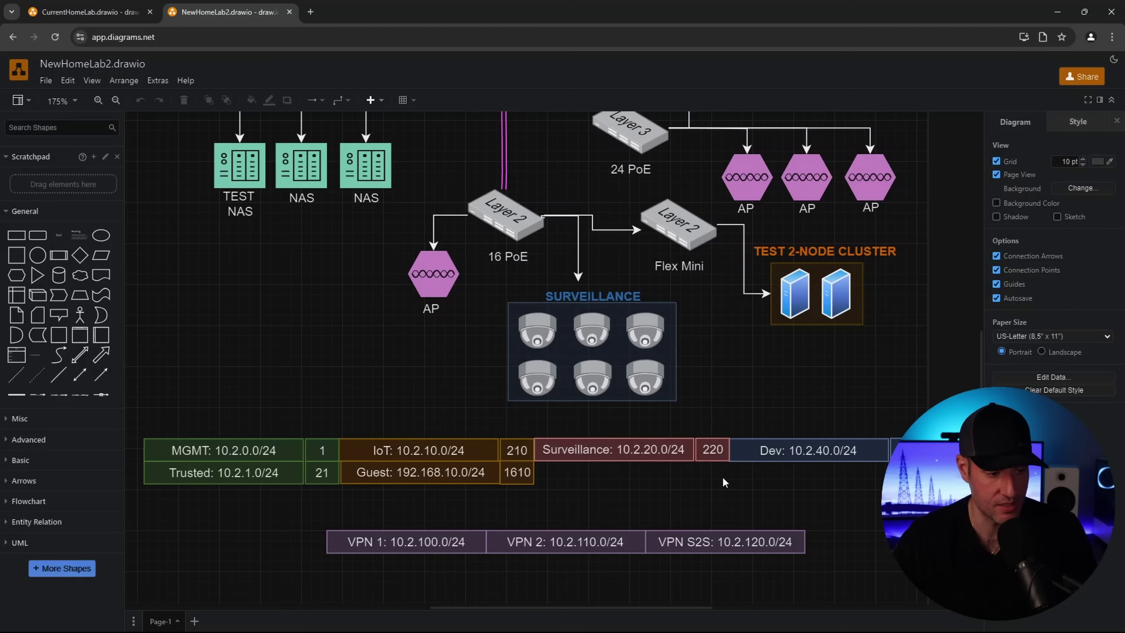
left_click(265, 452)
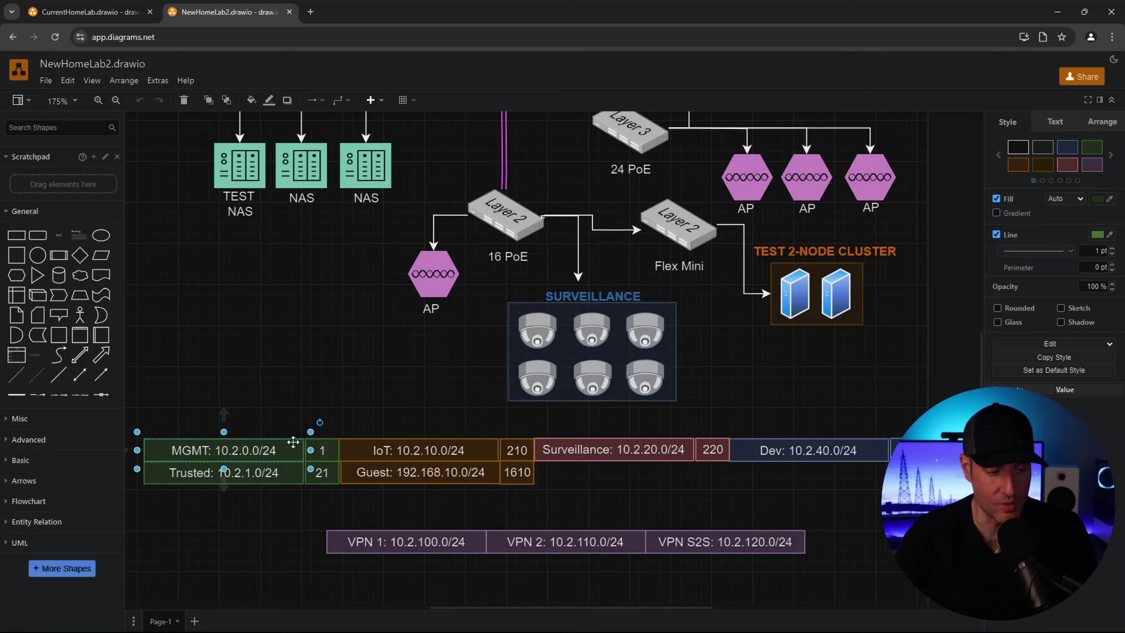
left_click(323, 389)
scroll(233, 391, "down", 2)
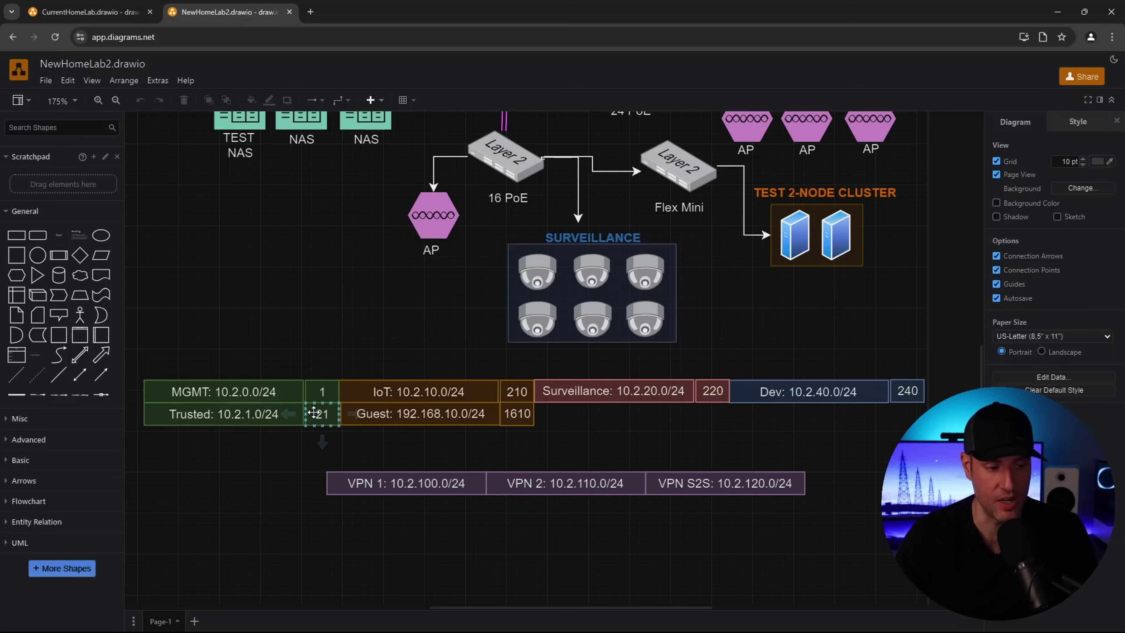
left_click_drag(314, 412, 401, 382)
Step: Review the IoT, Guest and Surveillance networks in the subnet table
left_click(469, 347)
left_click(456, 401)
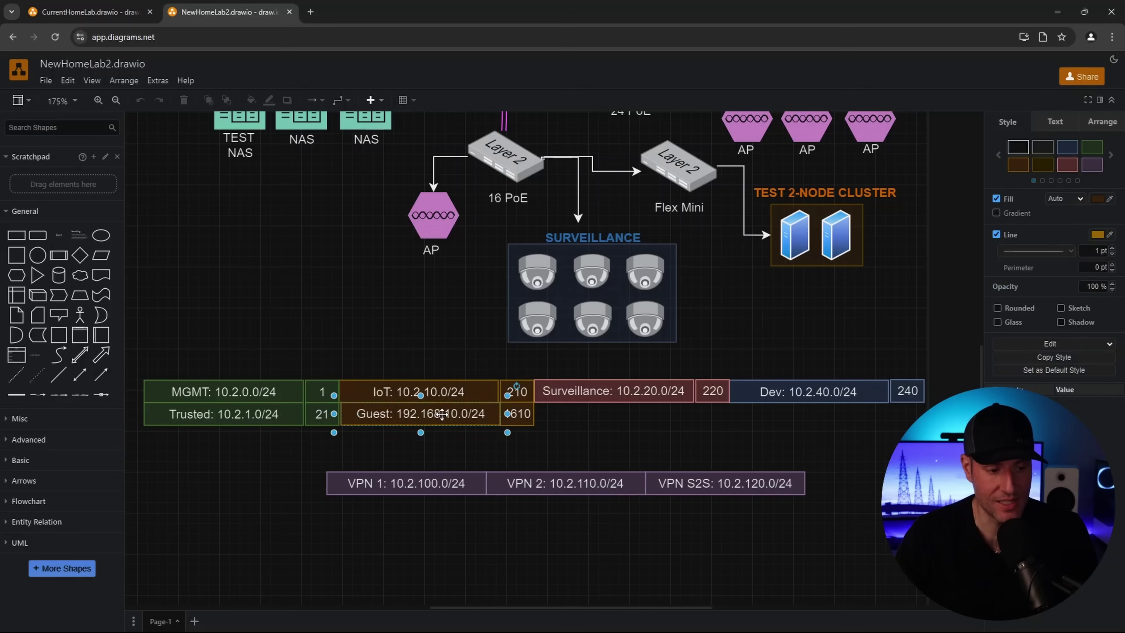
left_click(444, 346)
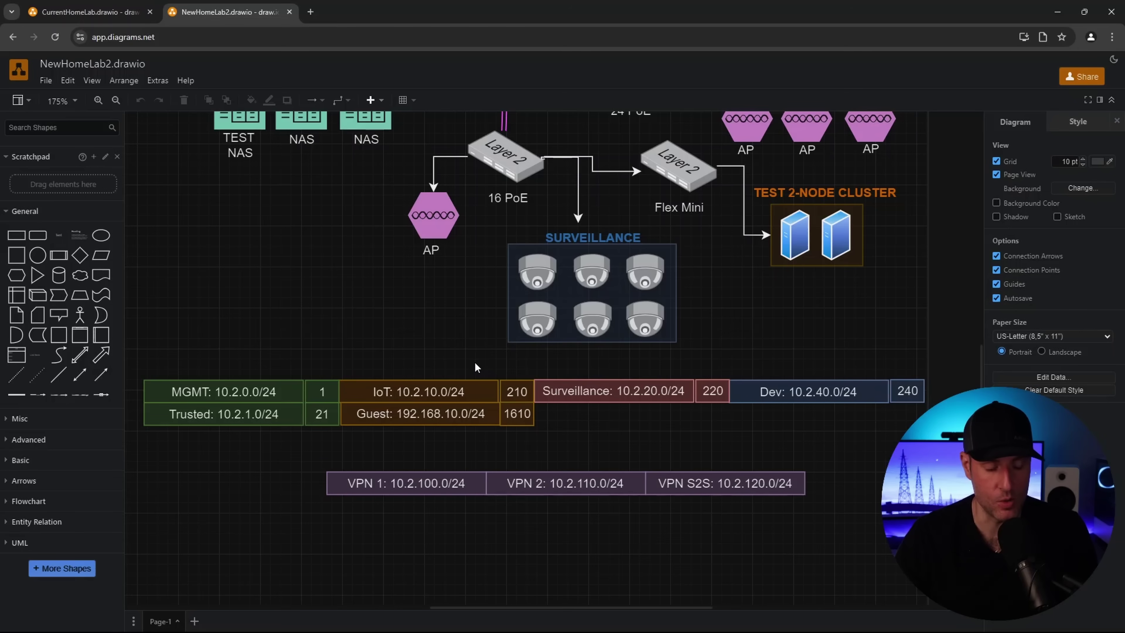
left_click(639, 390)
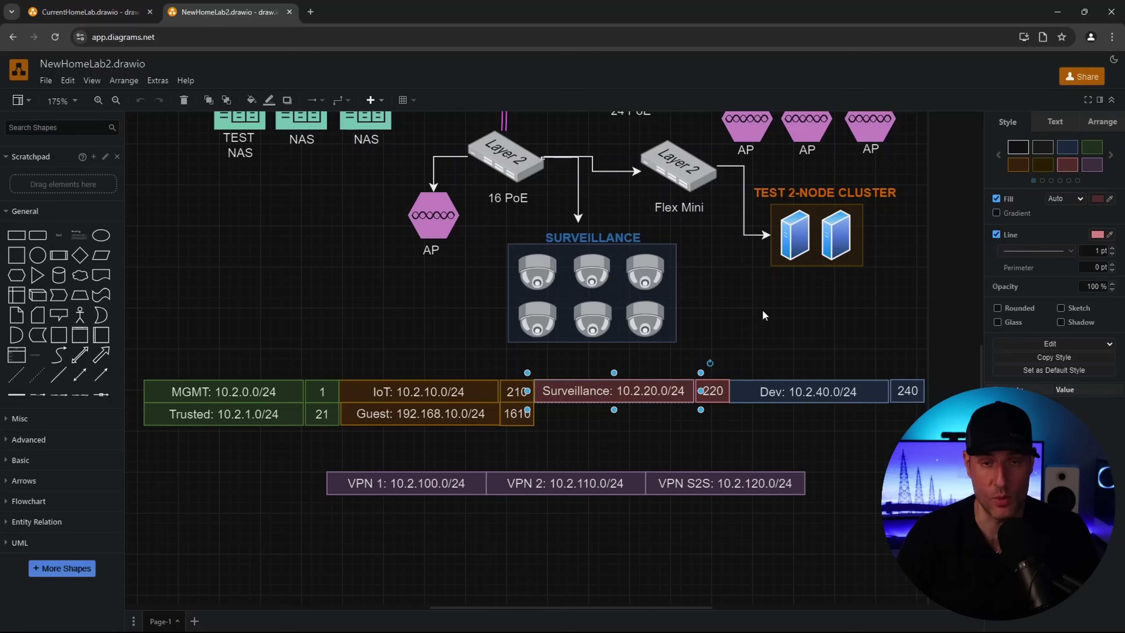
left_click(792, 318)
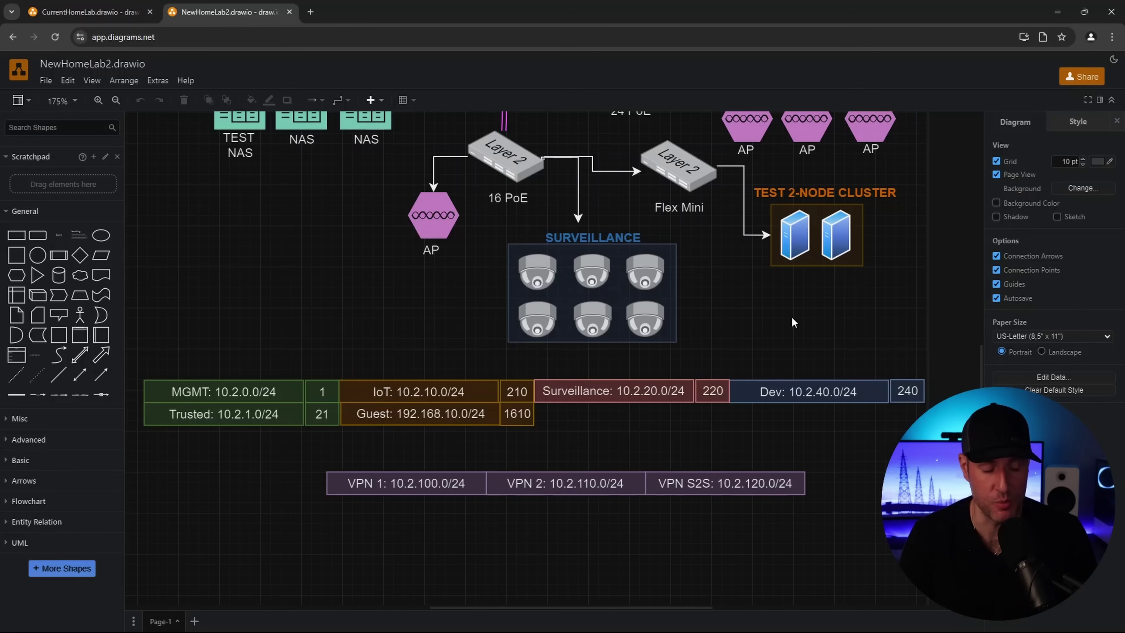
Step: Review the VPN 1, VPN 2 and VPN S2S subnets, and check the site-to-site VPN link to the offsite backup
left_click(463, 482)
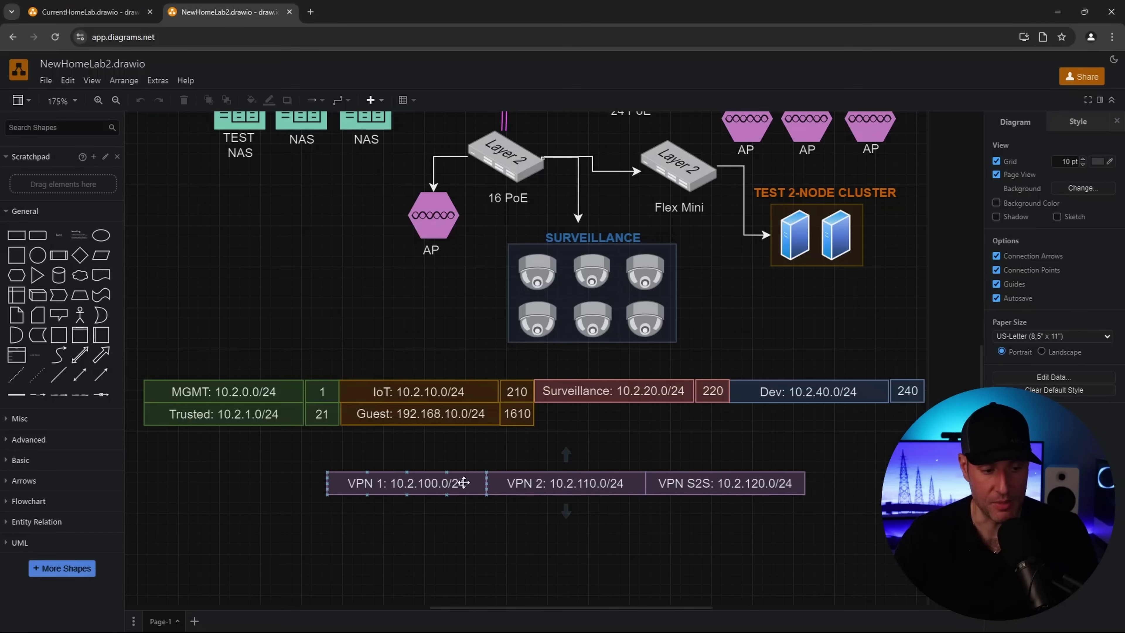
left_click(812, 522)
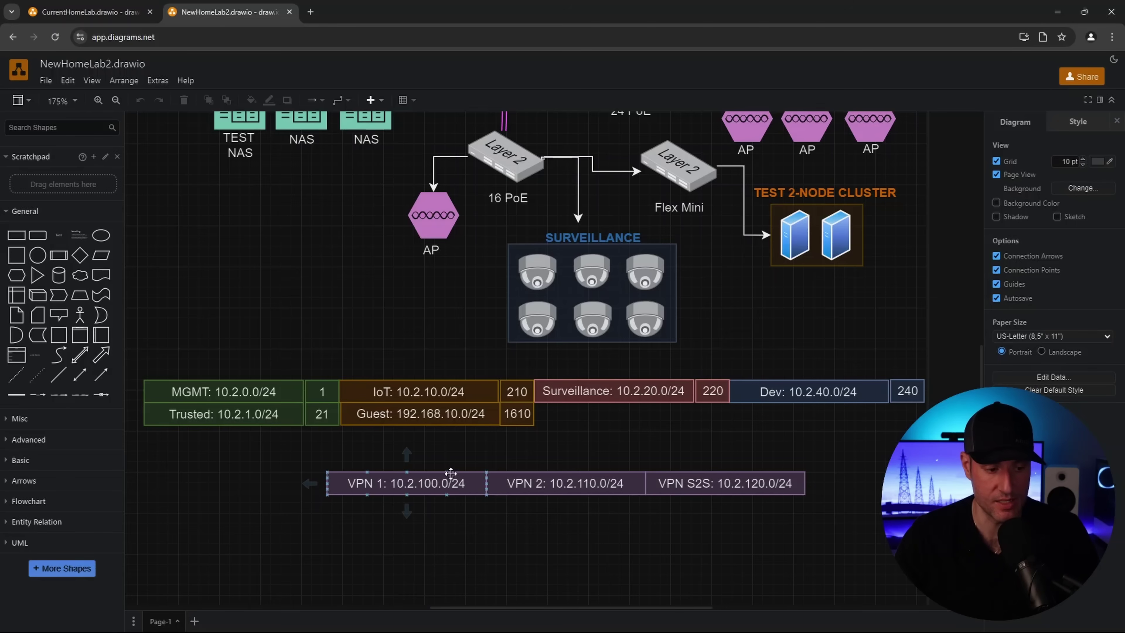
left_click(532, 485)
left_click(534, 546)
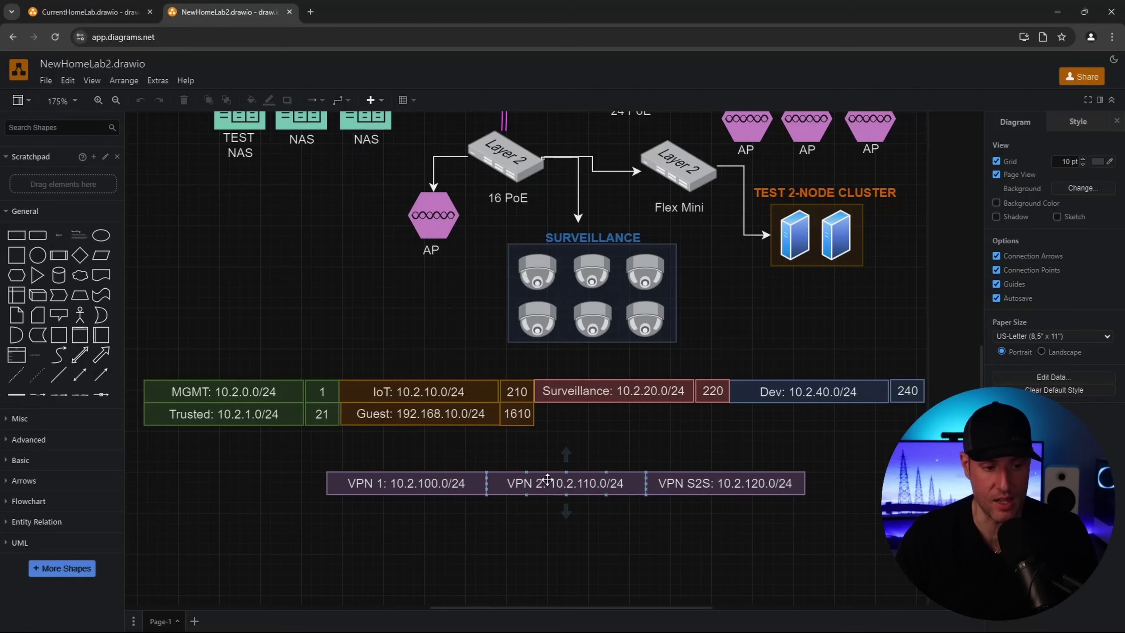
left_click(675, 474)
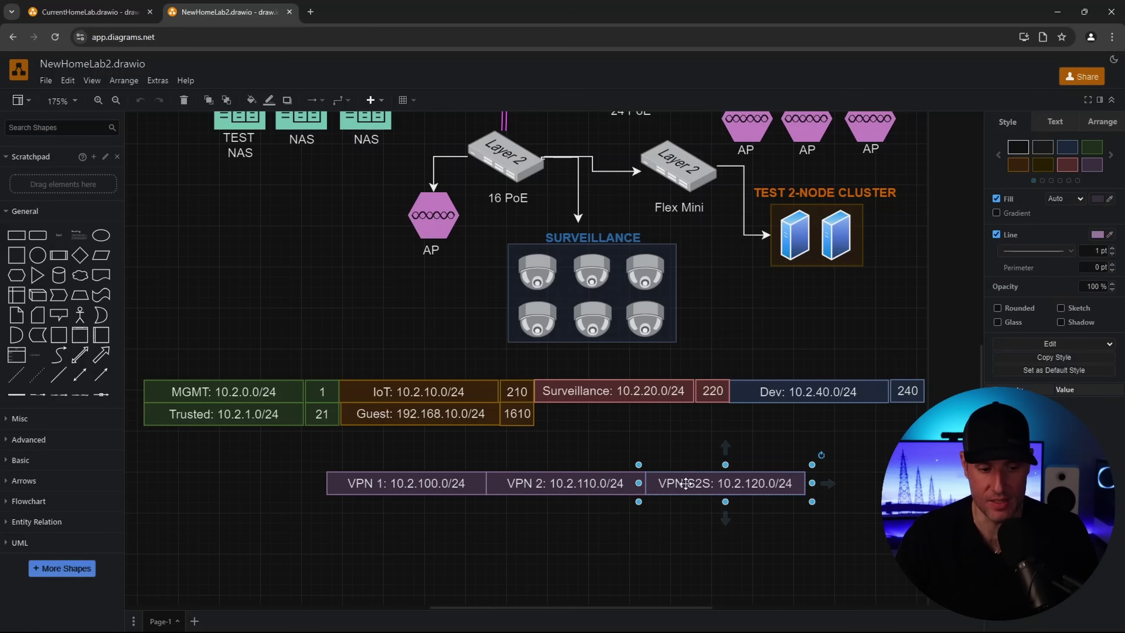
scroll(719, 343, "up", 10)
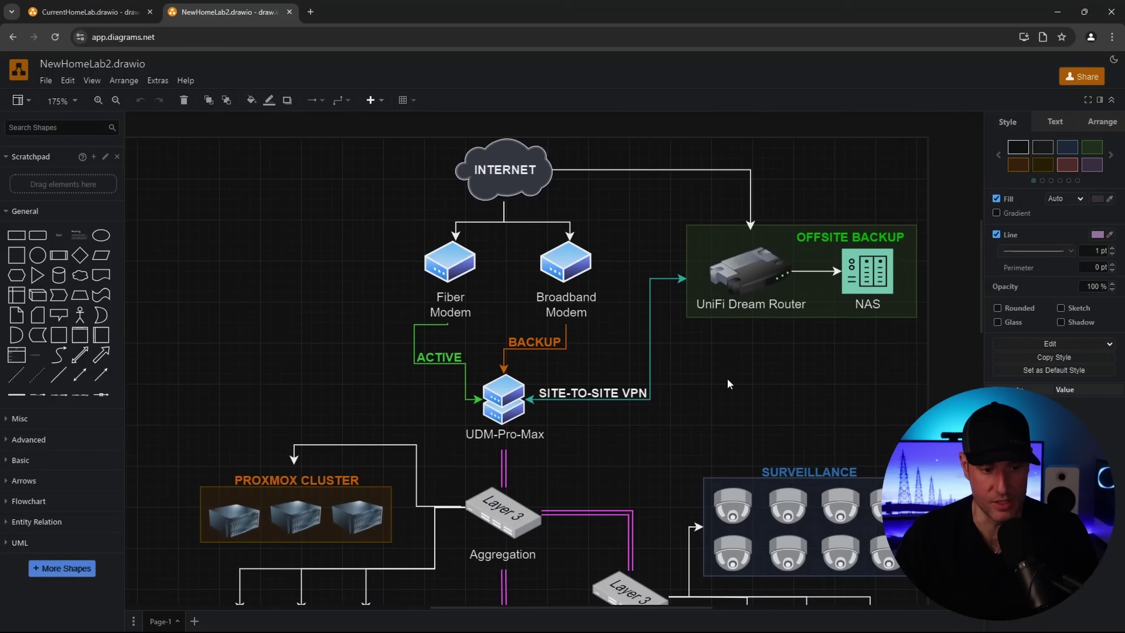